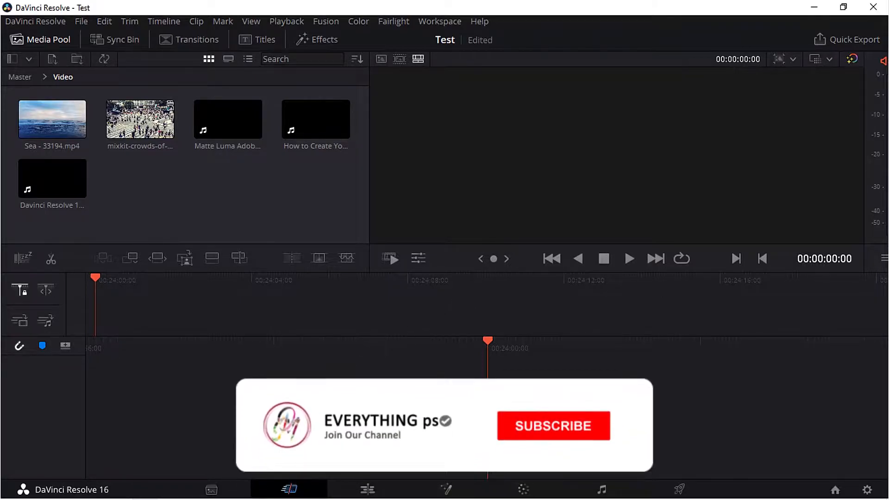
Review the contents of the Photos and Audio bins on the Media page.
{"action": "left_click", "coordinate": [211, 491]}
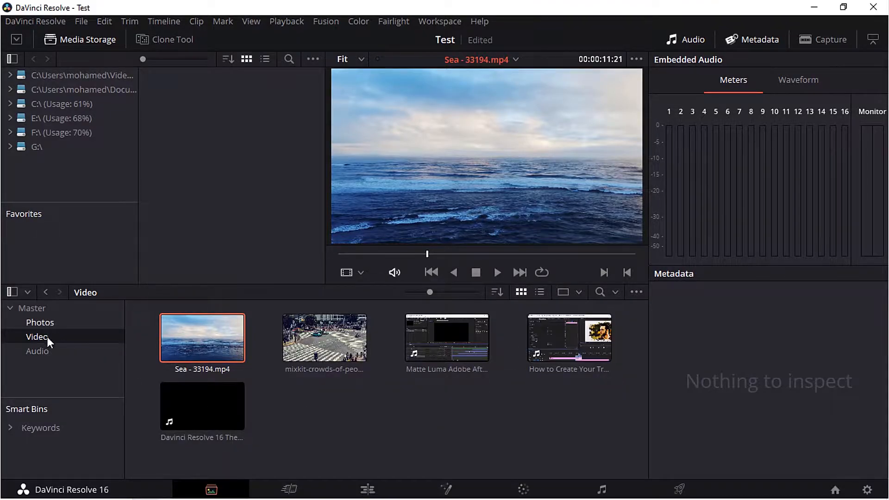
{"action": "left_click", "coordinate": [49, 326]}
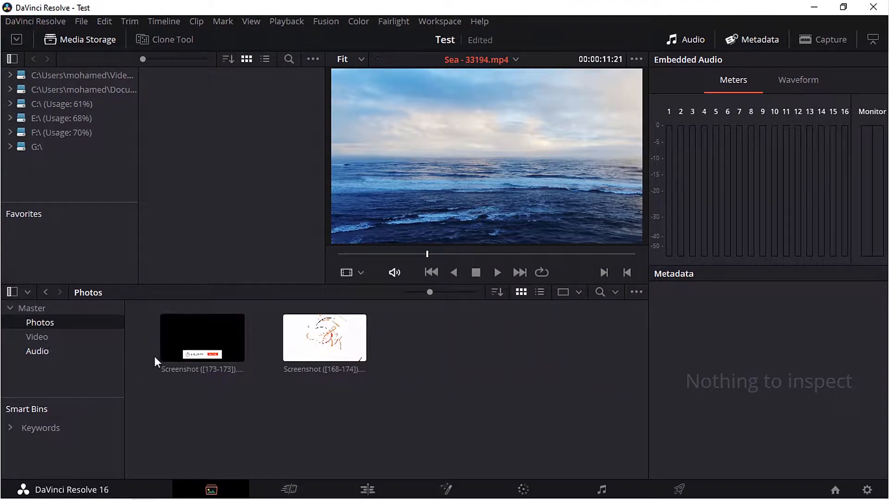
{"action": "left_click", "coordinate": [52, 353]}
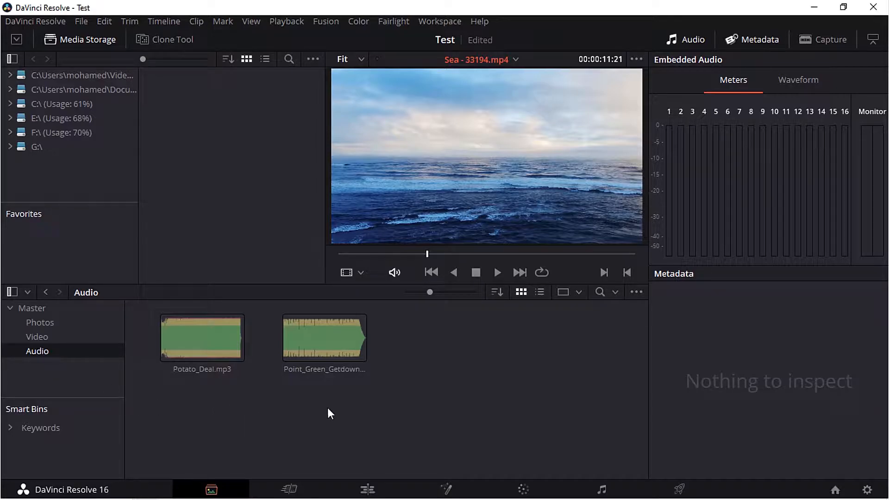
Switch to the Cut page and show the Video bin in the media pool.
{"action": "left_click", "coordinate": [292, 489]}
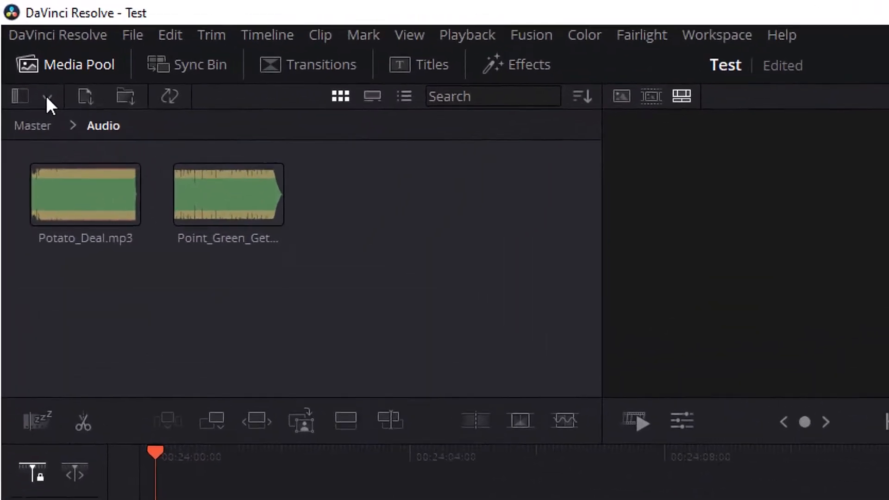
{"action": "left_click", "coordinate": [47, 97]}
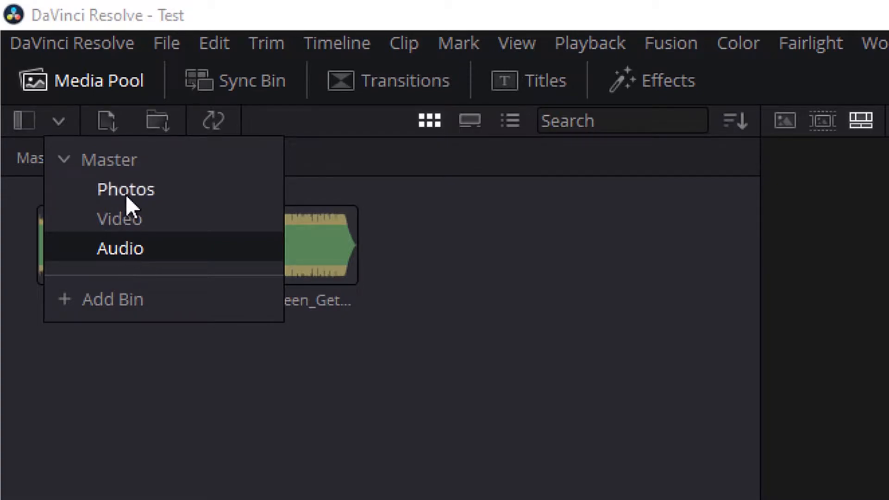
{"action": "left_click", "coordinate": [129, 212]}
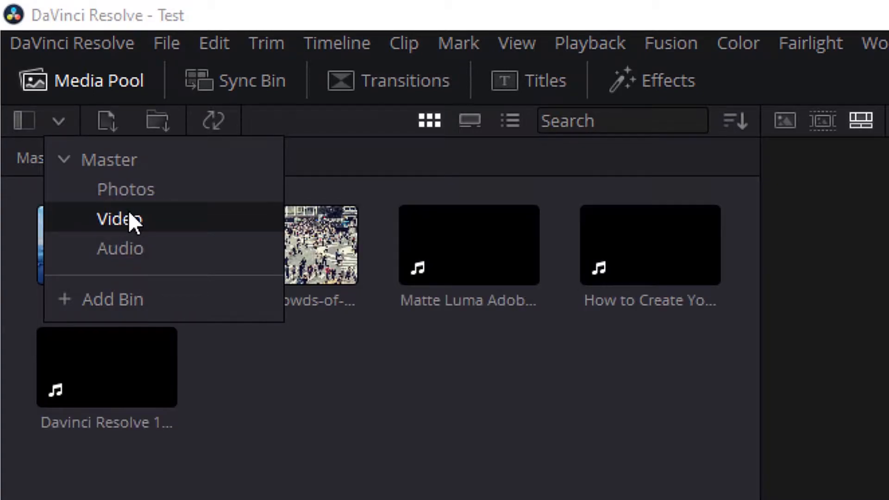
{"action": "left_click", "coordinate": [303, 354]}
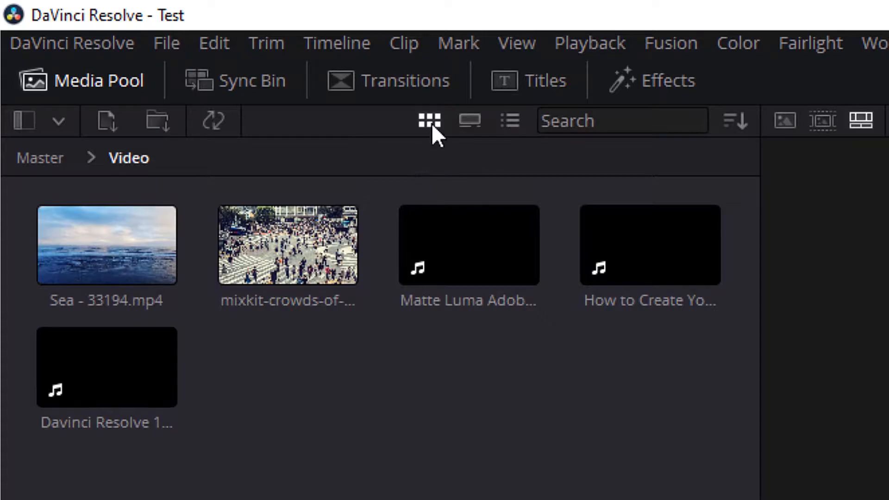
Compare the list, thumbnail and filmstrip displays of the Video bin's clips, browsing the clips in the filmstrip display.
{"action": "left_click", "coordinate": [500, 121]}
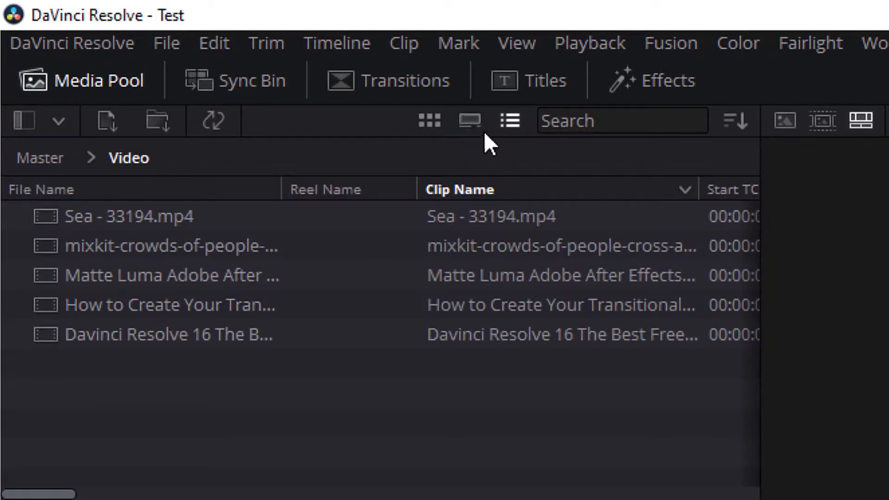
{"action": "left_click", "coordinate": [427, 121]}
{"action": "left_click", "coordinate": [465, 121]}
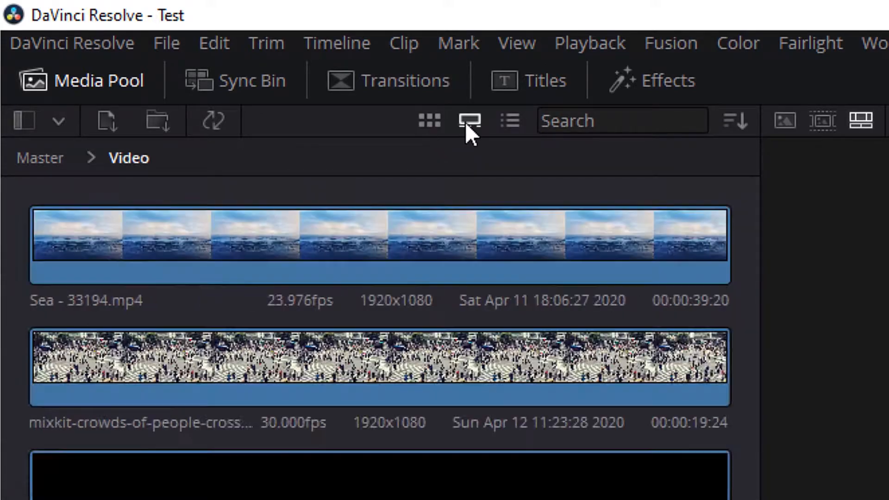
{"action": "scroll", "coordinate": [454, 278], "scroll_direction": "down", "scroll_amount": 5}
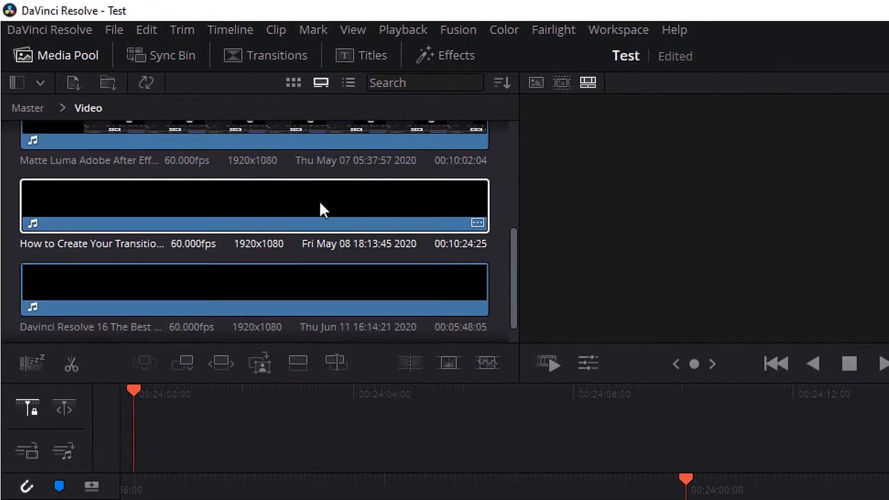
Examine the Video bin's clip metadata columns in list view and return the bin to thumbnail view.
{"action": "left_click", "coordinate": [346, 83]}
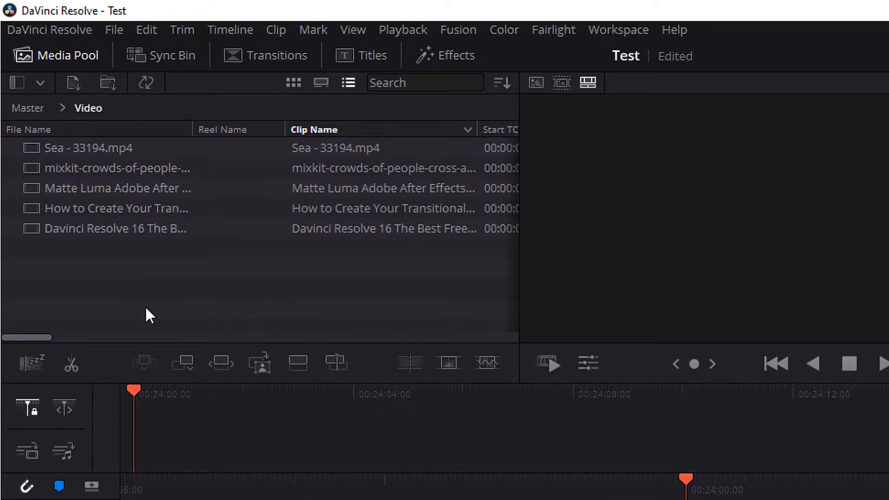
{"action": "left_click_drag", "start_coordinate": [16, 335], "coordinate": [109, 332]}
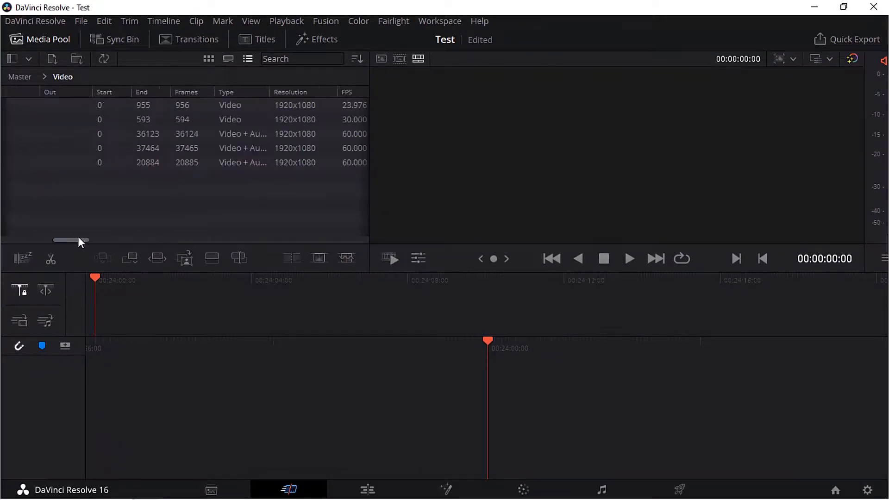
{"action": "left_click_drag", "start_coordinate": [78, 240], "coordinate": [108, 240]}
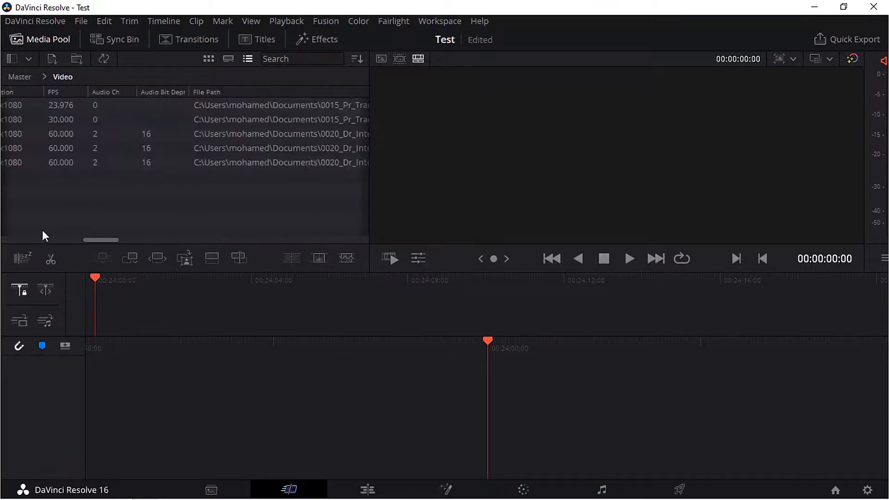
{"action": "left_click_drag", "start_coordinate": [50, 237], "coordinate": [9, 240]}
{"action": "left_click", "coordinate": [597, 123]}
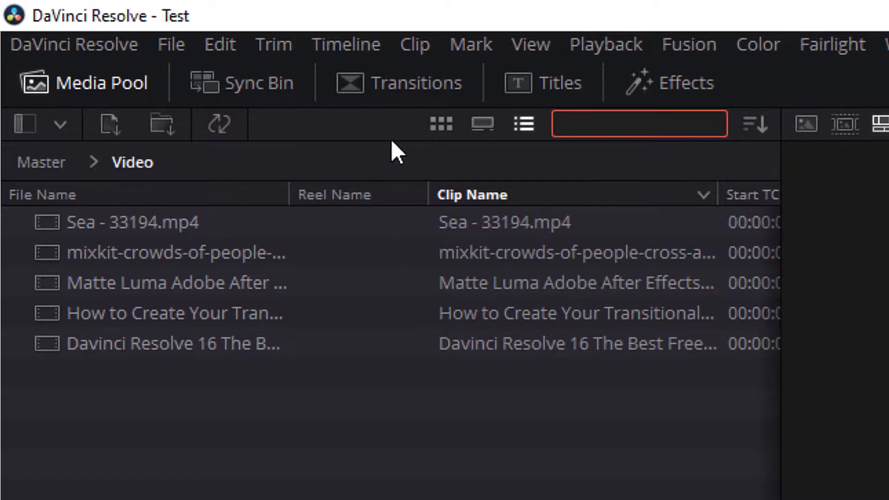
{"action": "left_click", "coordinate": [450, 124]}
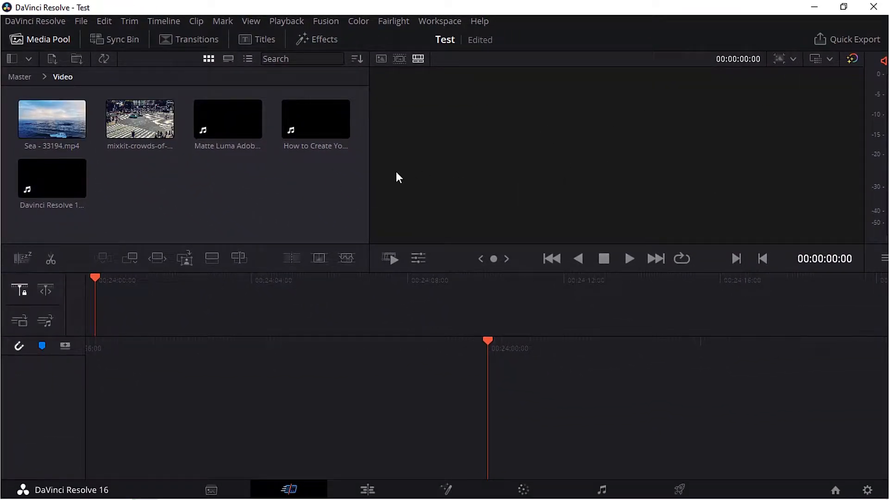
Open the mixkit crowds street-junction clip in the source viewer and preview part of it from its start.
{"action": "left_click", "coordinate": [148, 124]}
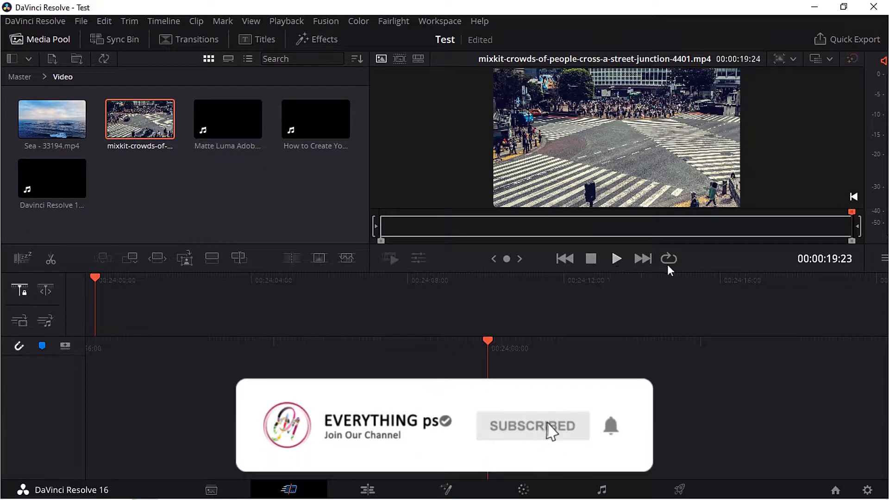
{"action": "left_click_drag", "start_coordinate": [766, 221], "coordinate": [365, 232]}
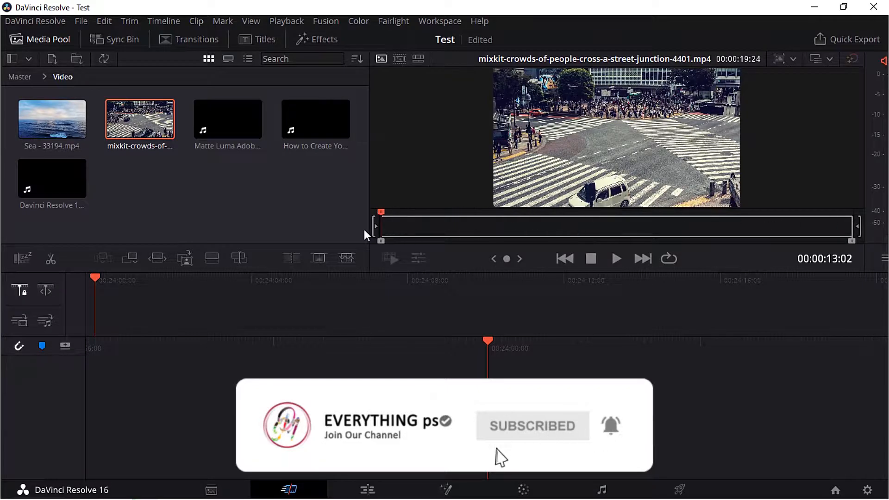
{"action": "left_click", "coordinate": [615, 259]}
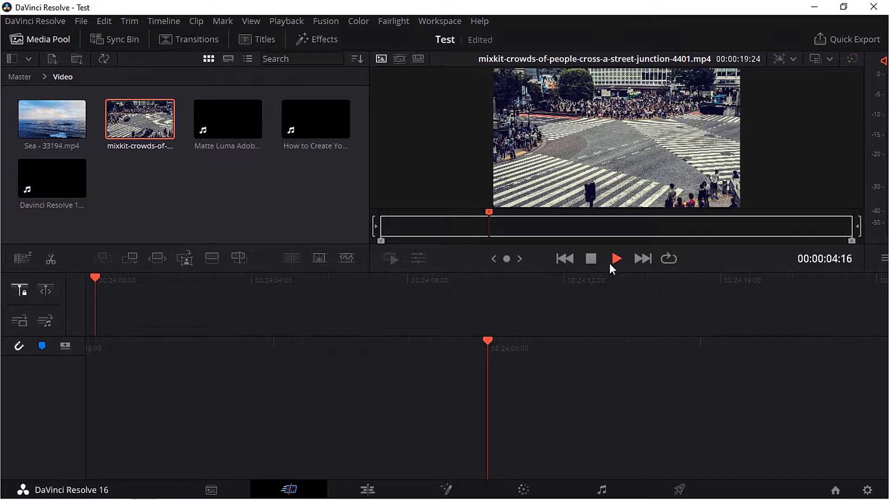
{"action": "left_click", "coordinate": [595, 260]}
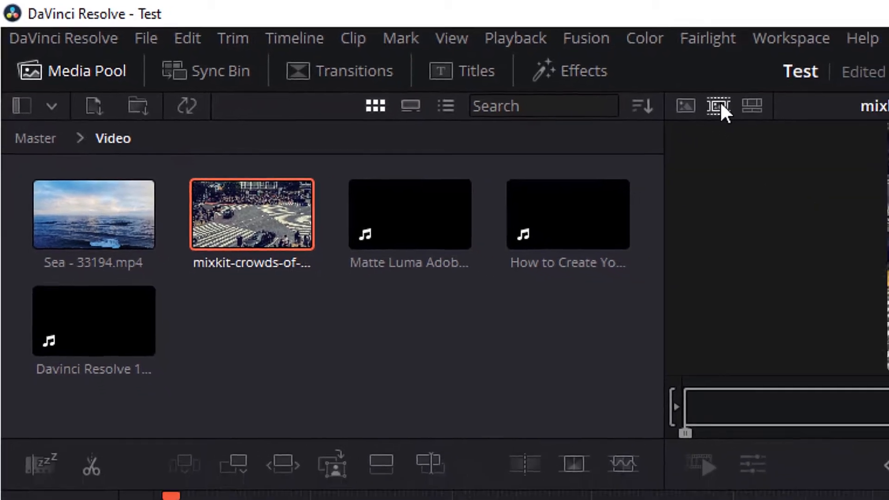
View the Video bin as one continuous source tape and inspect different clips along it, returning near its start.
{"action": "left_click", "coordinate": [781, 115]}
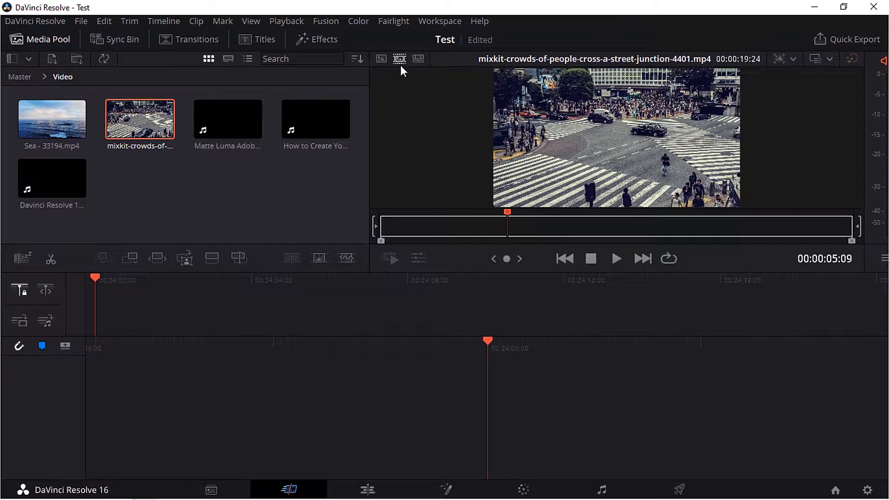
{"action": "left_click", "coordinate": [400, 61]}
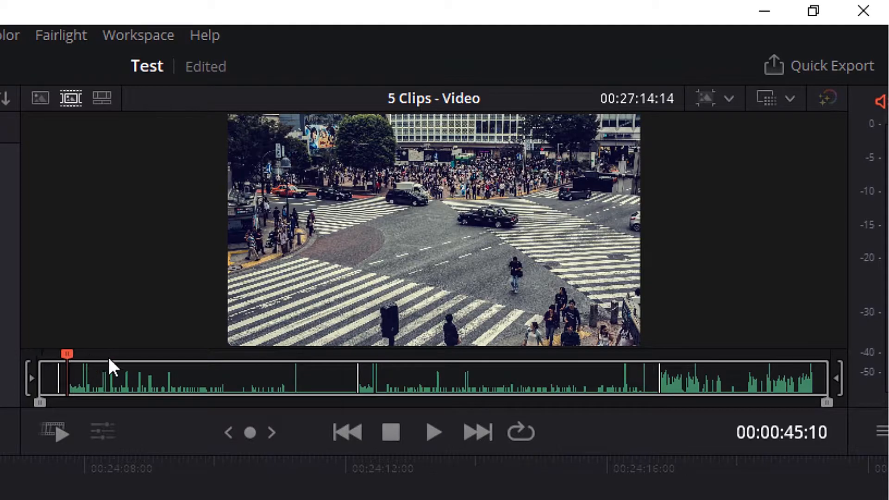
{"action": "left_click", "coordinate": [125, 372]}
{"action": "left_click", "coordinate": [316, 387]}
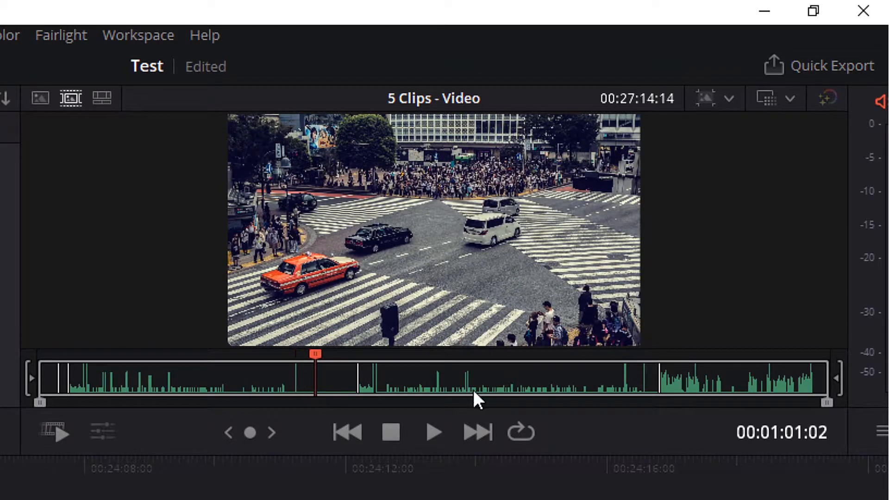
{"action": "left_click", "coordinate": [709, 388]}
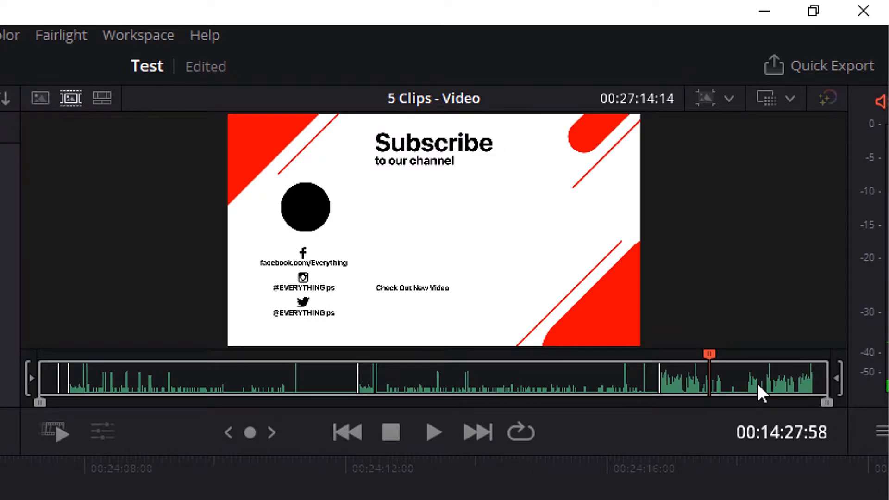
{"action": "left_click", "coordinate": [755, 387]}
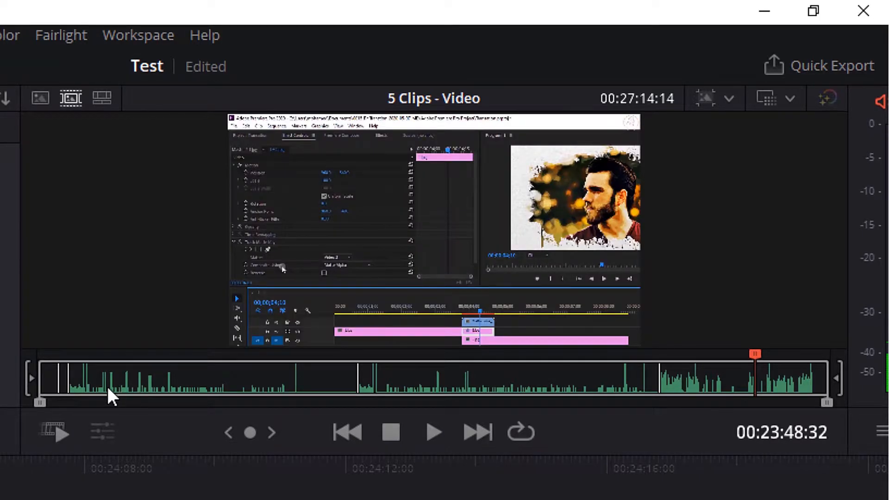
{"action": "left_click", "coordinate": [40, 384]}
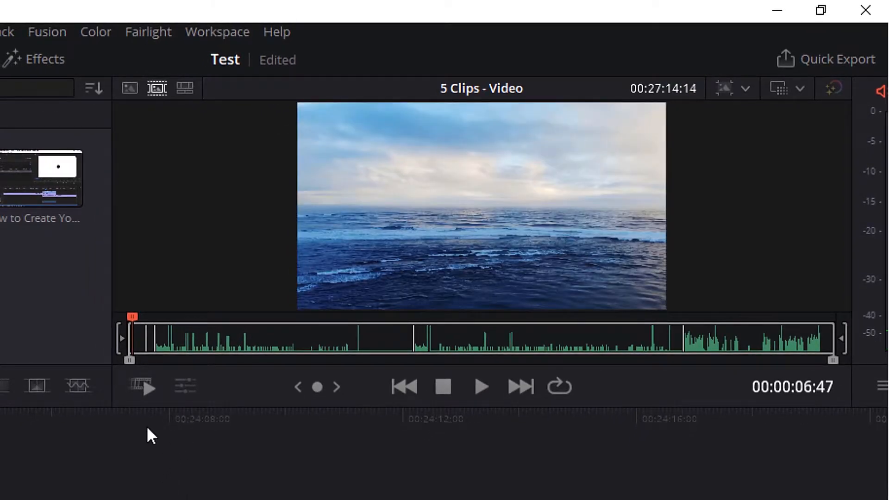
Play the source tape with Fast Review and stop the playback partway through.
{"action": "left_click", "coordinate": [148, 387]}
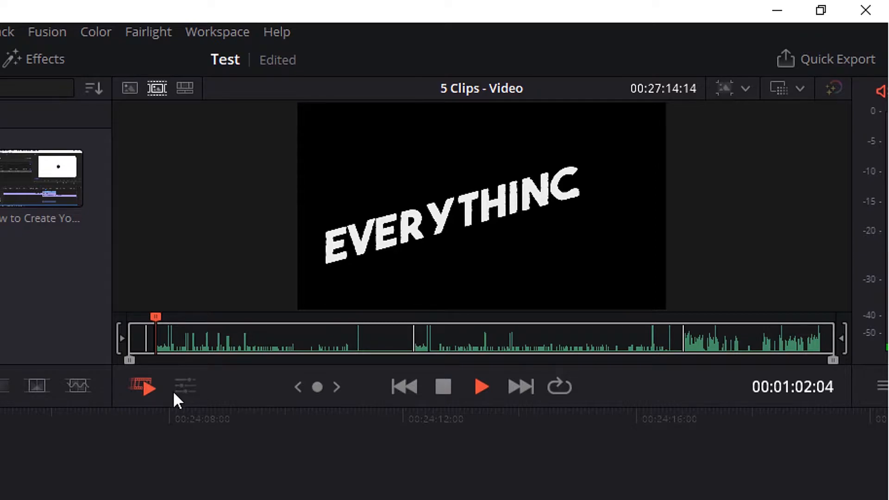
{"action": "left_click", "coordinate": [144, 388]}
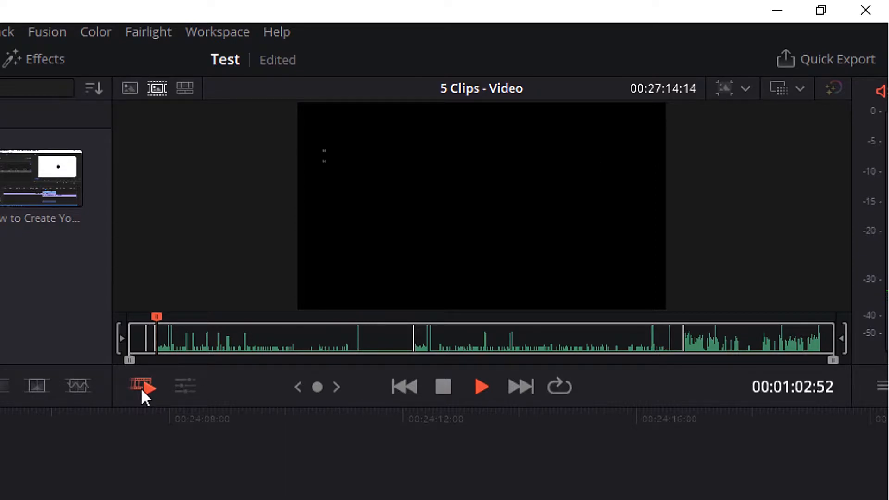
{"action": "left_click", "coordinate": [141, 387]}
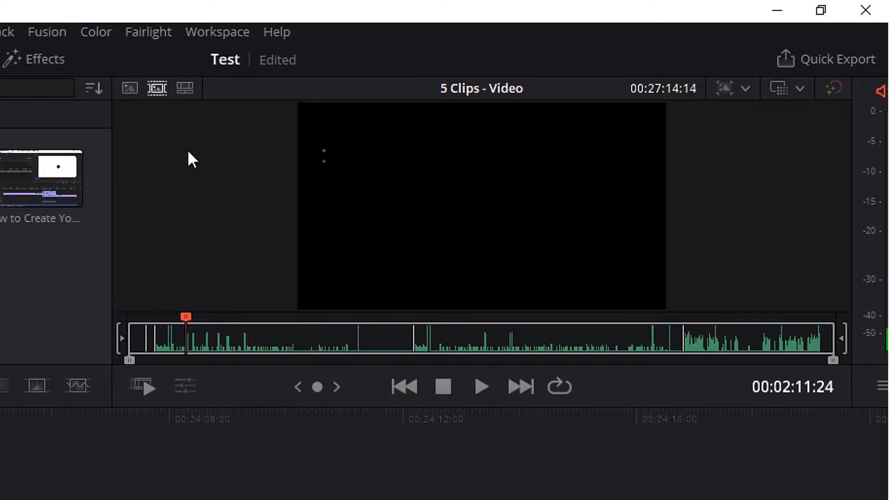
Switch the viewer to the timeline and add the mixkit crowds street-junction clip to the empty timeline.
{"action": "left_click", "coordinate": [186, 88]}
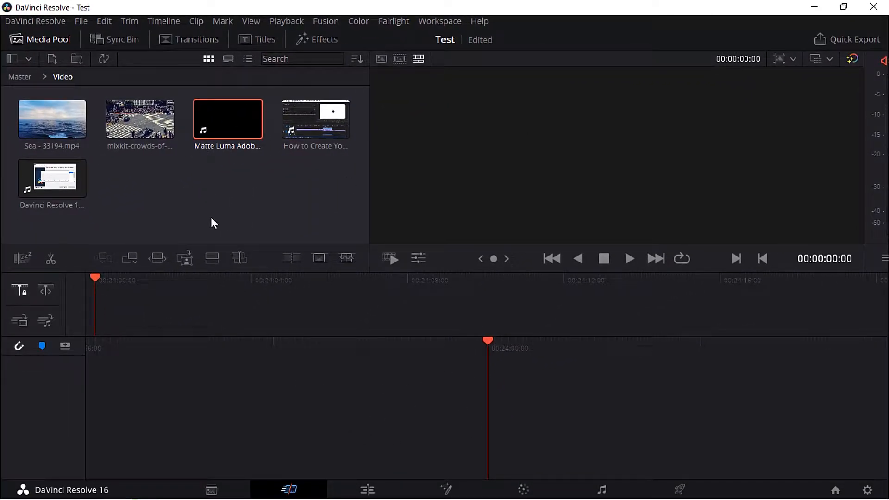
{"action": "left_click_drag", "start_coordinate": [140, 119], "coordinate": [203, 420]}
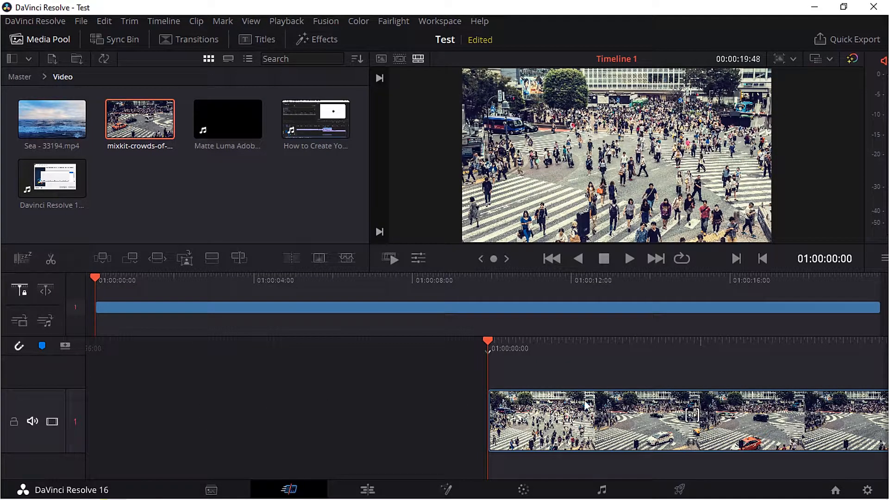
Scrub through the street-junction clip in the detailed timeline to about 01:00:05:03.
{"action": "mouse_move", "coordinate": [372, 349]}
{"action": "left_mouse_down"}
{"action": "mouse_move", "coordinate": [339, 349]}
{"action": "mouse_move", "coordinate": [587, 347]}
{"action": "mouse_move", "coordinate": [359, 345]}
{"action": "left_mouse_up"}
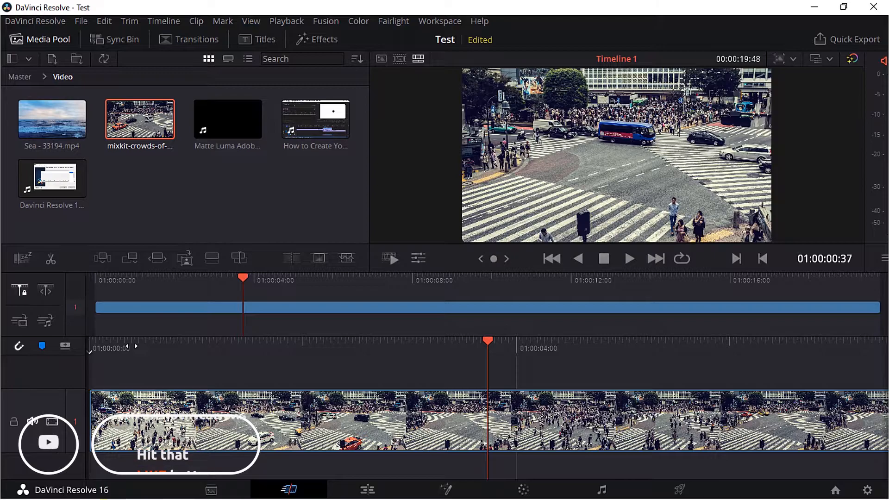
{"action": "left_click_drag", "start_coordinate": [142, 346], "coordinate": [122, 346]}
{"action": "left_click_drag", "start_coordinate": [206, 346], "coordinate": [258, 351]}
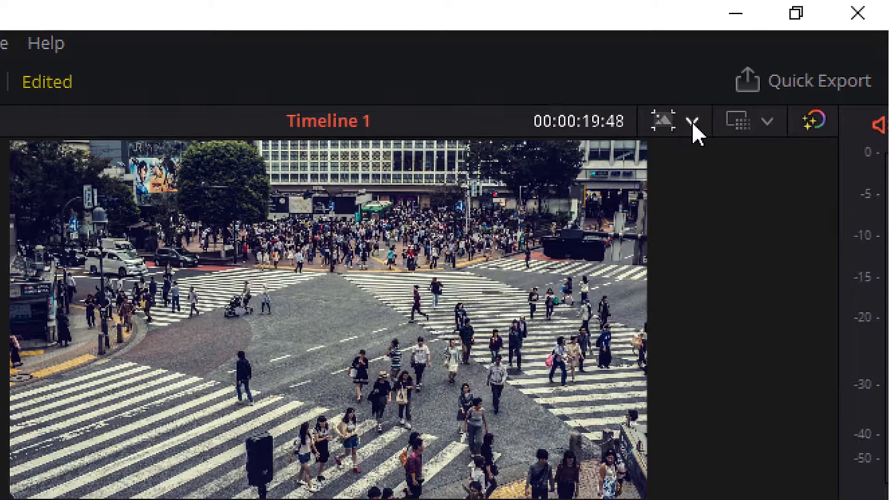
Check the timeline resolution presets and the Master Settings in Custom Project Settings, and leave without saving.
{"action": "left_click", "coordinate": [692, 123]}
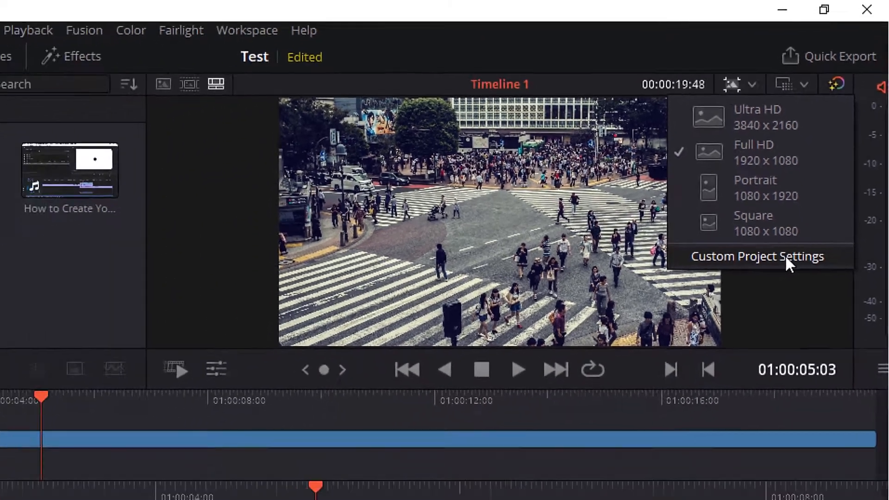
{"action": "left_click", "coordinate": [738, 369]}
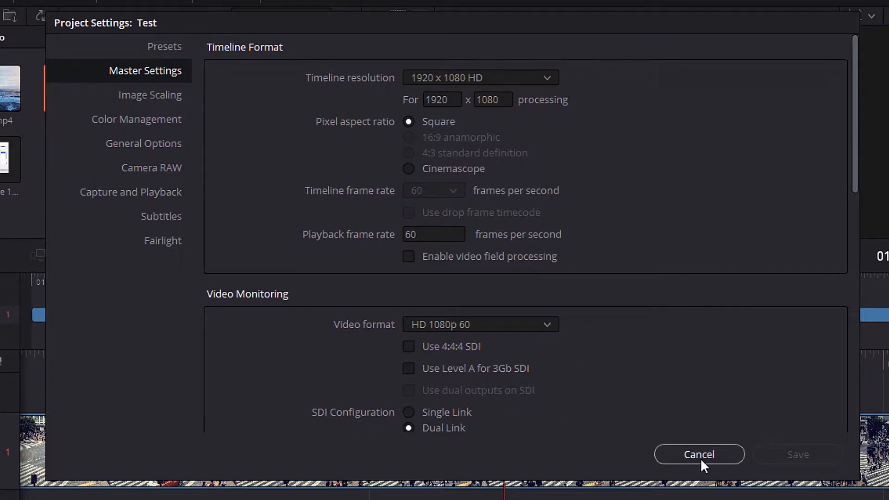
{"action": "left_click", "coordinate": [699, 456]}
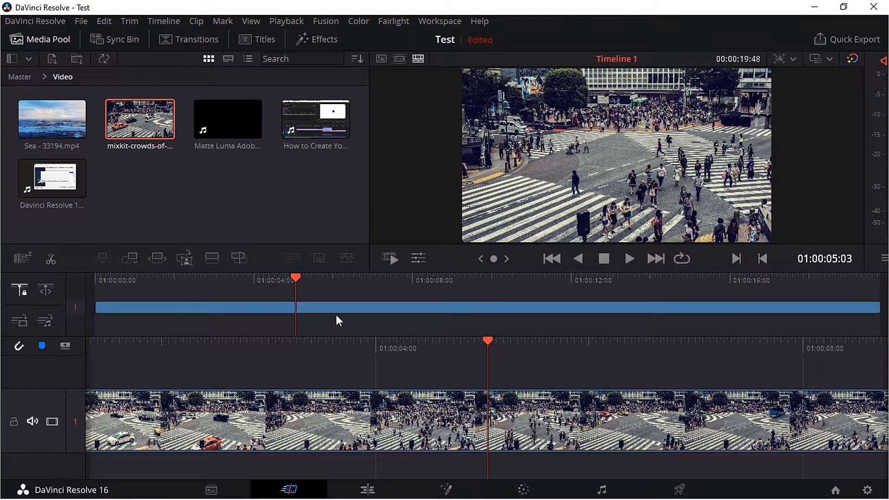
Play the timeline through with Fast Review and show the transform controls for the street-junction clip.
{"action": "left_click", "coordinate": [390, 257]}
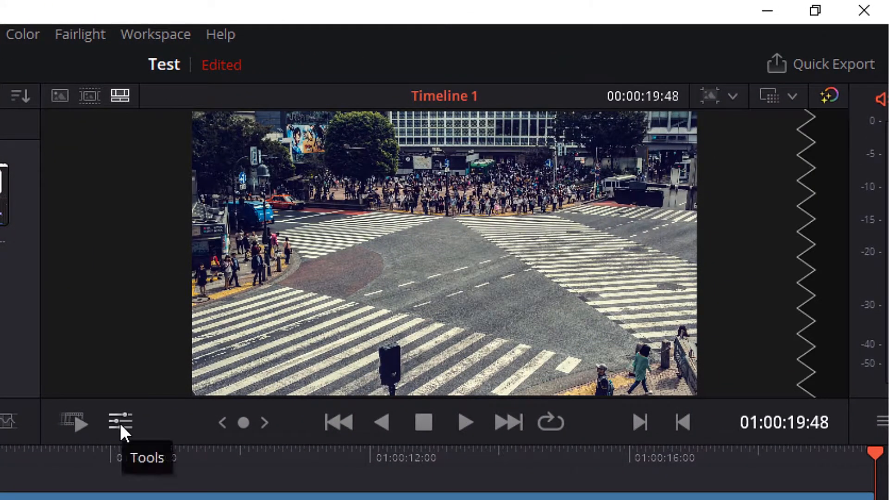
{"action": "left_click", "coordinate": [119, 420]}
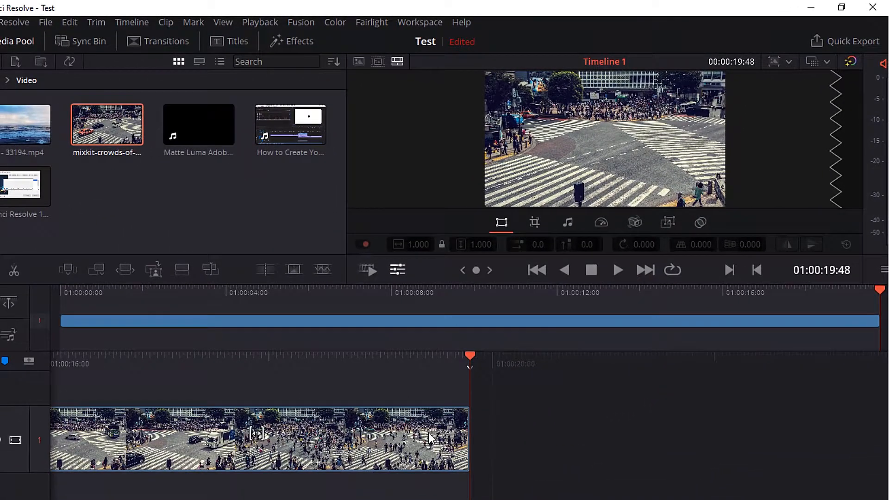
{"action": "left_click", "coordinate": [409, 334]}
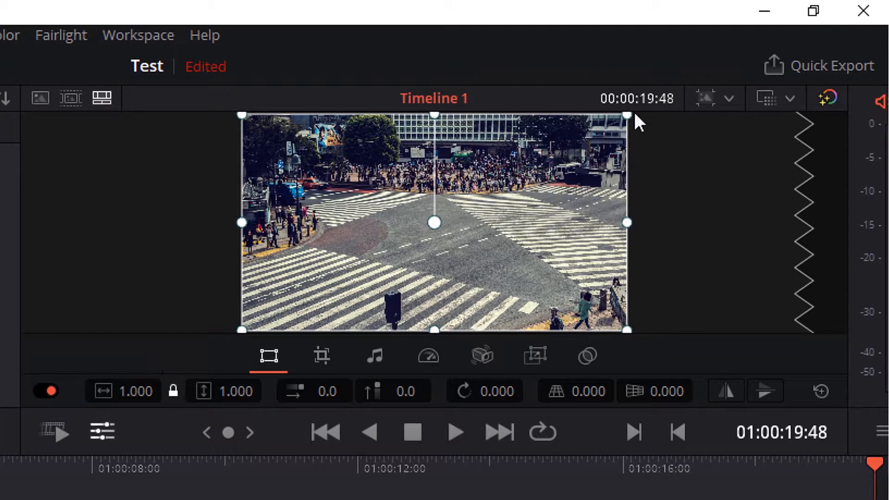
Try transforming the clip: zoom 0.339, position -52 and 80, rotation 23.60, pitch 0.489 and yaw about -0.033.
{"action": "left_click_drag", "start_coordinate": [628, 115], "coordinate": [503, 149]}
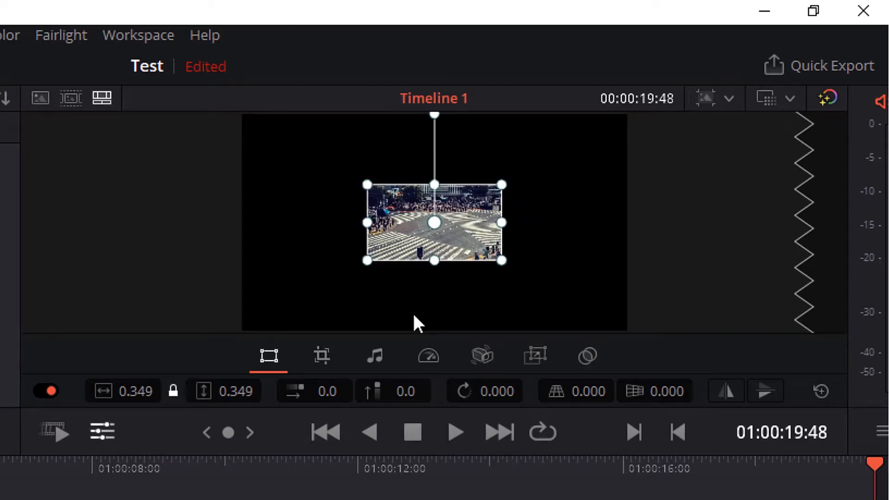
{"action": "mouse_move", "coordinate": [133, 395]}
{"action": "left_mouse_down"}
{"action": "mouse_move", "coordinate": [157, 395]}
{"action": "mouse_move", "coordinate": [143, 395]}
{"action": "left_mouse_up"}
{"action": "mouse_move", "coordinate": [233, 391]}
{"action": "left_mouse_down"}
{"action": "mouse_move", "coordinate": [264, 391]}
{"action": "mouse_move", "coordinate": [223, 391]}
{"action": "left_mouse_up"}
{"action": "left_click_drag", "start_coordinate": [319, 392], "coordinate": [296, 391]}
{"action": "left_click_drag", "start_coordinate": [403, 391], "coordinate": [423, 391]}
{"action": "left_click_drag", "start_coordinate": [490, 391], "coordinate": [523, 398]}
{"action": "left_click_drag", "start_coordinate": [588, 391], "coordinate": [654, 391]}
Try flipping the clip horizontally and vertically, and reset all of its transform settings.
{"action": "left_click", "coordinate": [731, 392]}
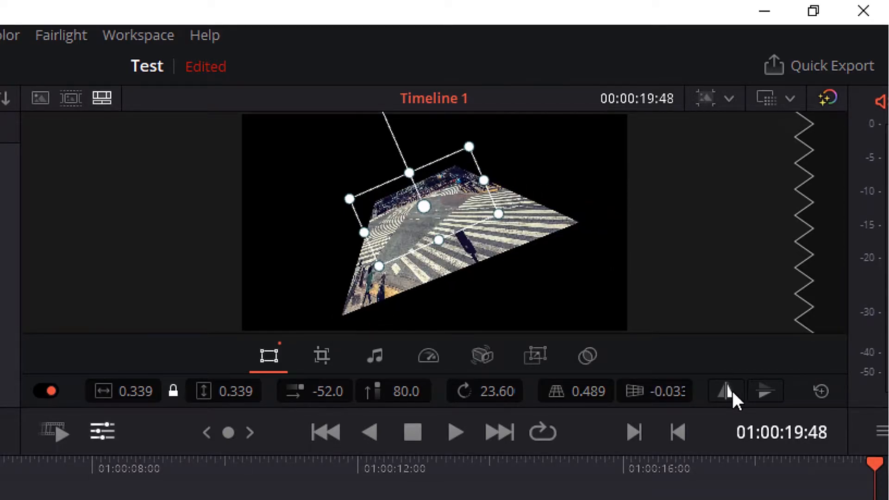
{"action": "left_click", "coordinate": [730, 391]}
{"action": "left_click", "coordinate": [761, 392]}
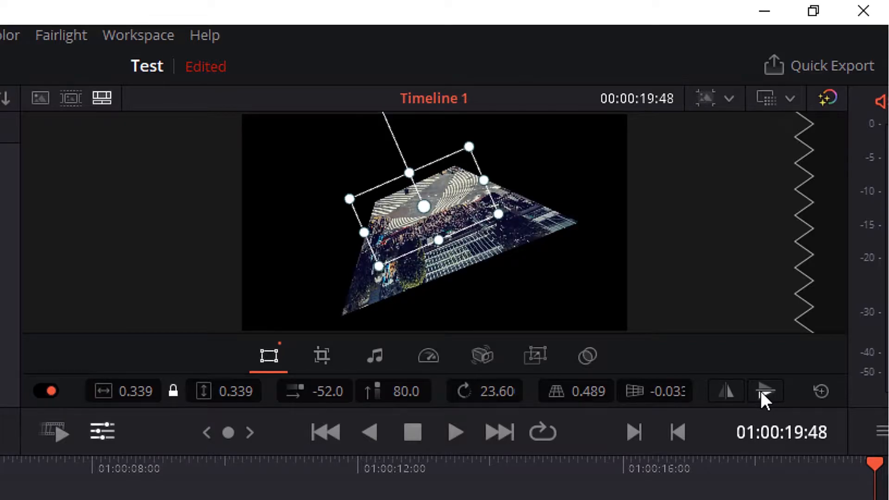
{"action": "left_click", "coordinate": [761, 392]}
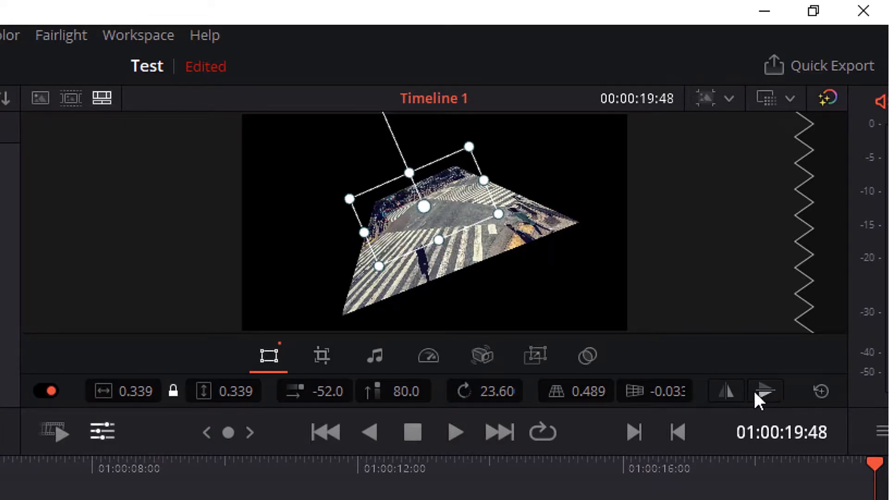
{"action": "left_click", "coordinate": [812, 395]}
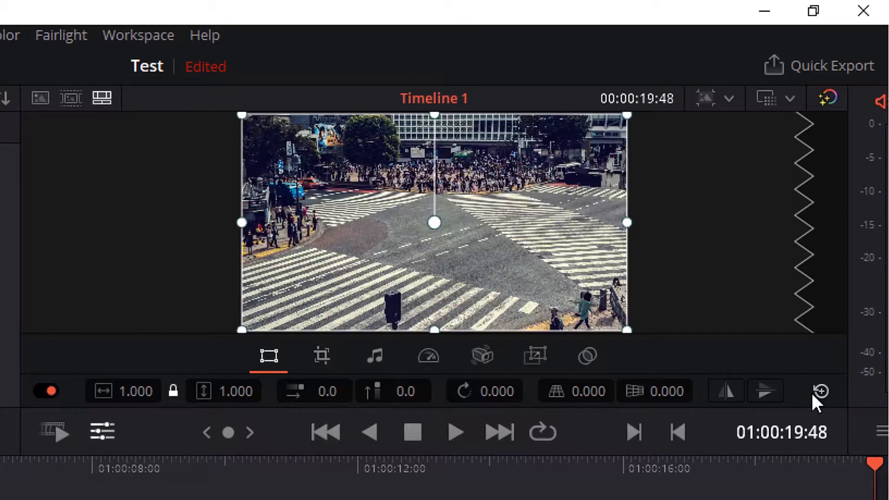
{"action": "left_click", "coordinate": [739, 388]}
{"action": "left_click", "coordinate": [739, 388]}
{"action": "left_click", "coordinate": [753, 389]}
{"action": "left_click", "coordinate": [753, 389]}
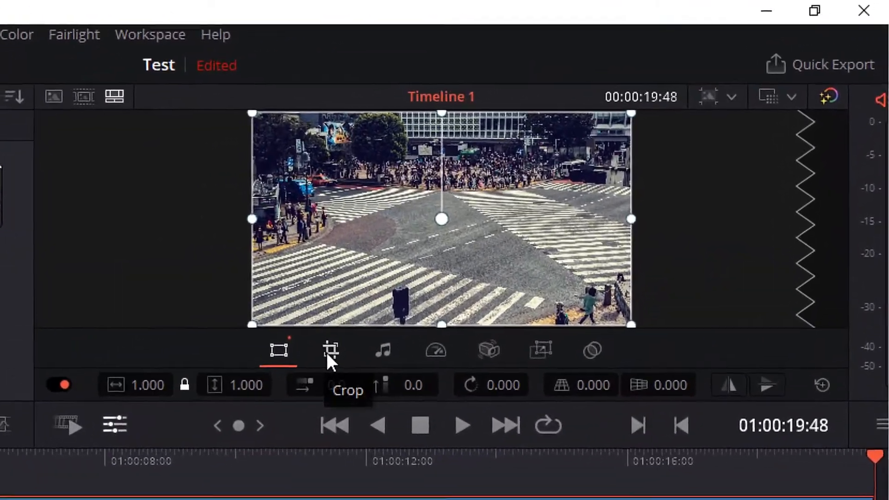
Try cropping the clip by about 29.39 left, 51.94 right and 74.37 top, and reset the crop.
{"action": "left_click", "coordinate": [329, 353]}
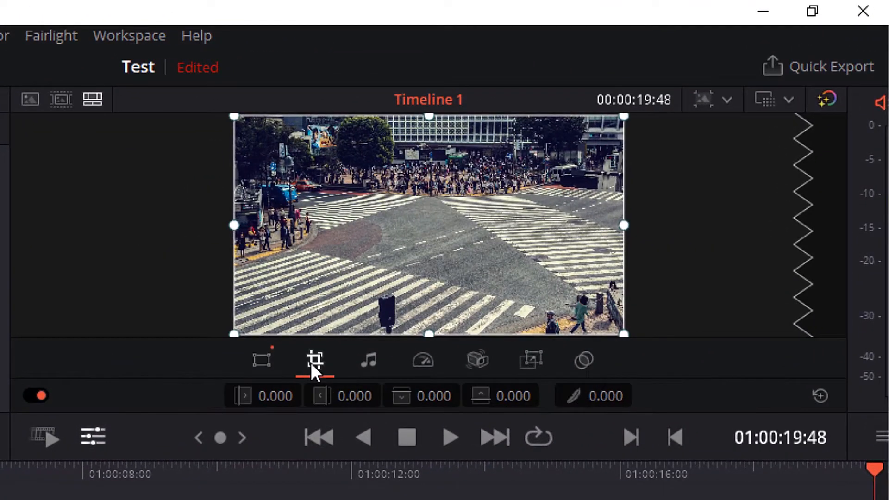
{"action": "left_click_drag", "start_coordinate": [624, 116], "coordinate": [509, 174]}
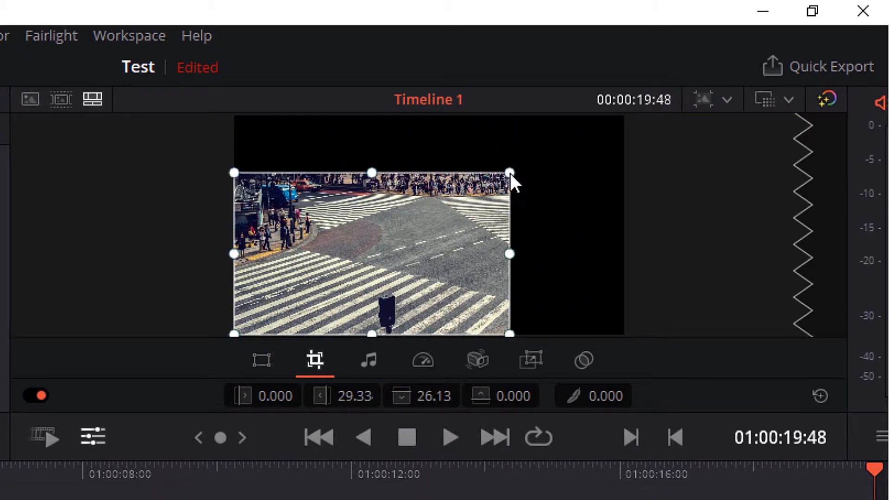
{"action": "left_click_drag", "start_coordinate": [235, 254], "coordinate": [348, 254]}
{"action": "left_click_drag", "start_coordinate": [425, 173], "coordinate": [394, 281]}
{"action": "left_click_drag", "start_coordinate": [511, 301], "coordinate": [422, 310]}
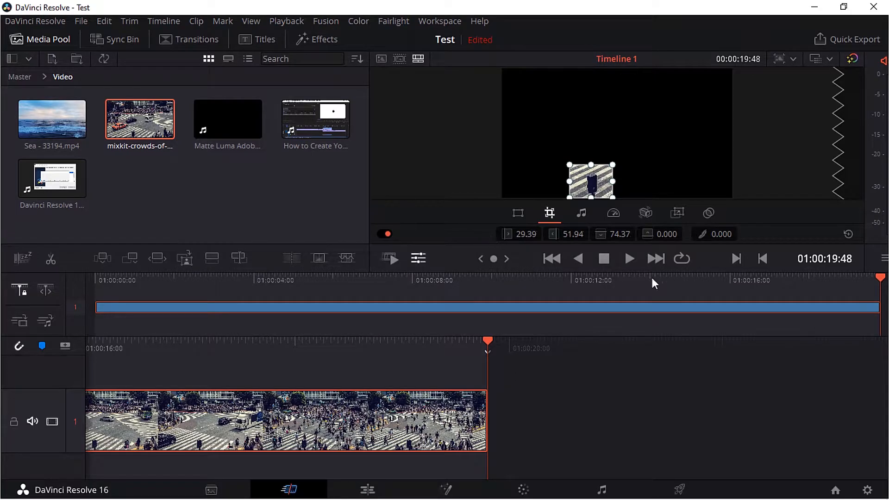
{"action": "left_click", "coordinate": [847, 234]}
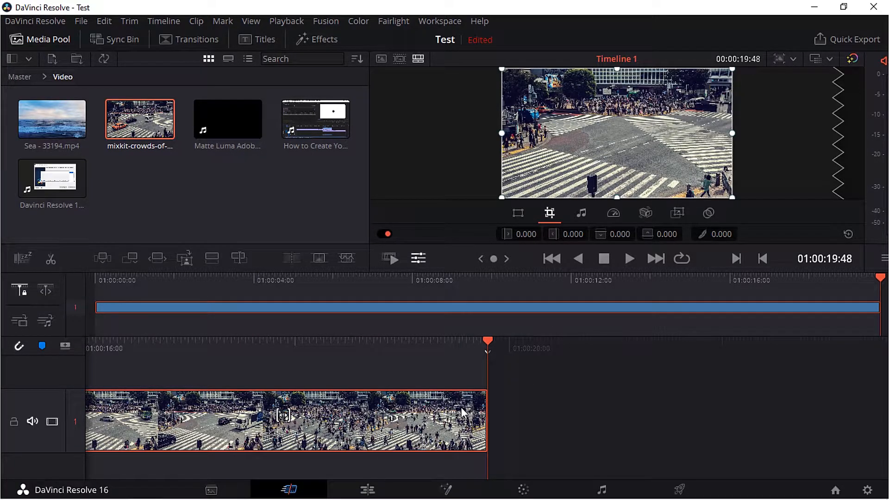
Replace the street-junction clip on the timeline with the Davinci Resolve screen-recording clip.
{"action": "key", "text": "Delete"}
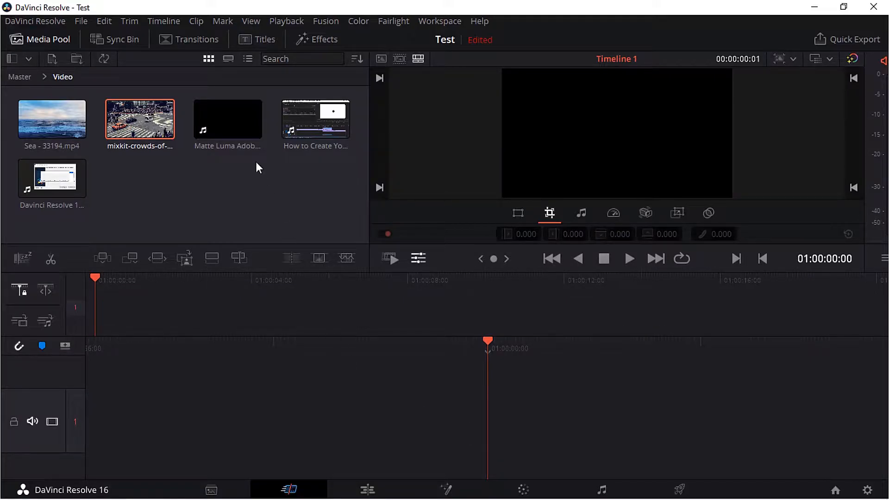
{"action": "left_click_drag", "start_coordinate": [56, 181], "coordinate": [374, 425]}
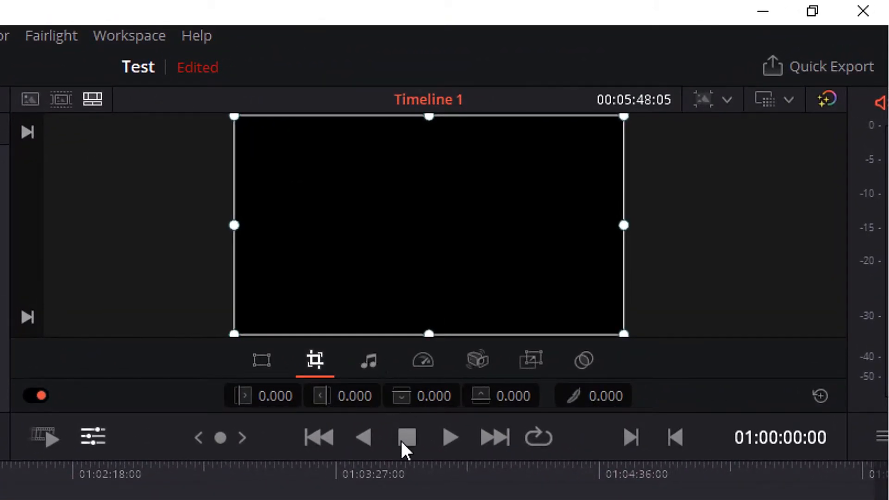
Adjust the audio volume of the new timeline clip, first raising and finally lowering it.
{"action": "left_click", "coordinate": [369, 360]}
{"action": "left_click_drag", "start_coordinate": [433, 397], "coordinate": [457, 399]}
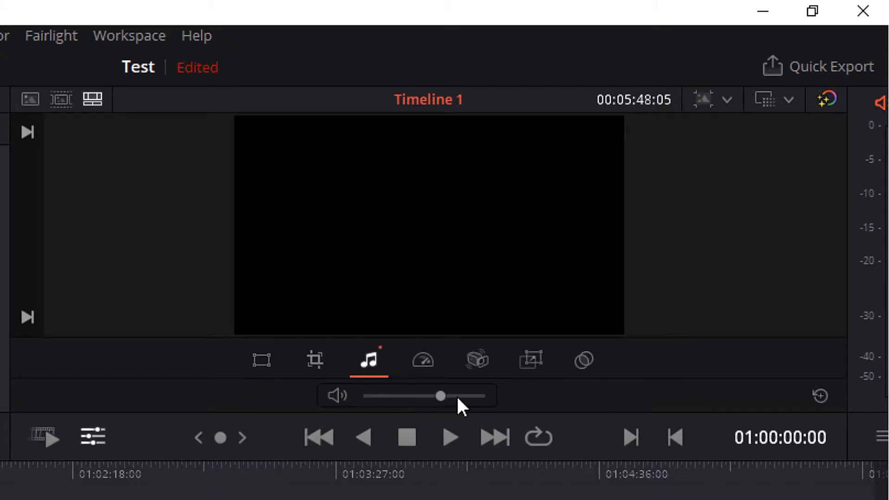
{"action": "left_click", "coordinate": [408, 397]}
Set the clip's speed to 2.32 and show its stabilization and lens correction options.
{"action": "left_click", "coordinate": [421, 361]}
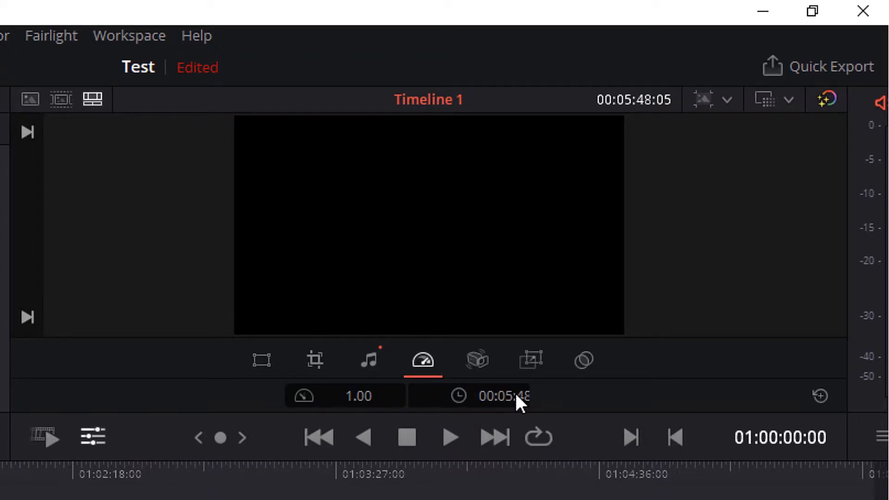
{"action": "left_click_drag", "start_coordinate": [348, 395], "coordinate": [392, 395]}
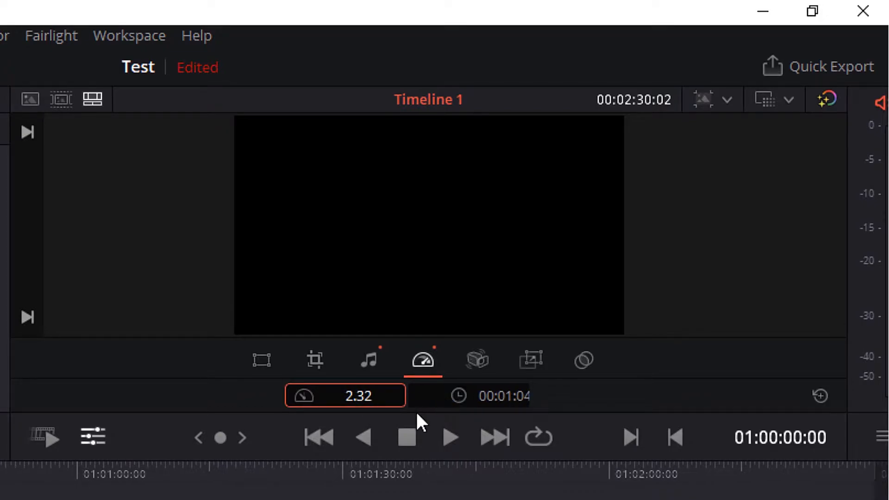
{"action": "left_click", "coordinate": [470, 361]}
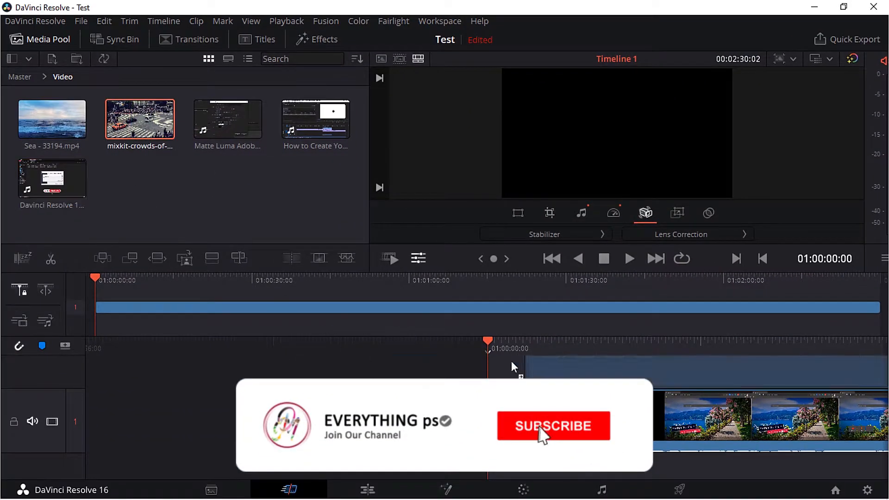
Place the mixkit crowds clip on track 2 at the timeline's start and play to about 01:00:01:33.
{"action": "left_click_drag", "start_coordinate": [511, 364], "coordinate": [273, 341]}
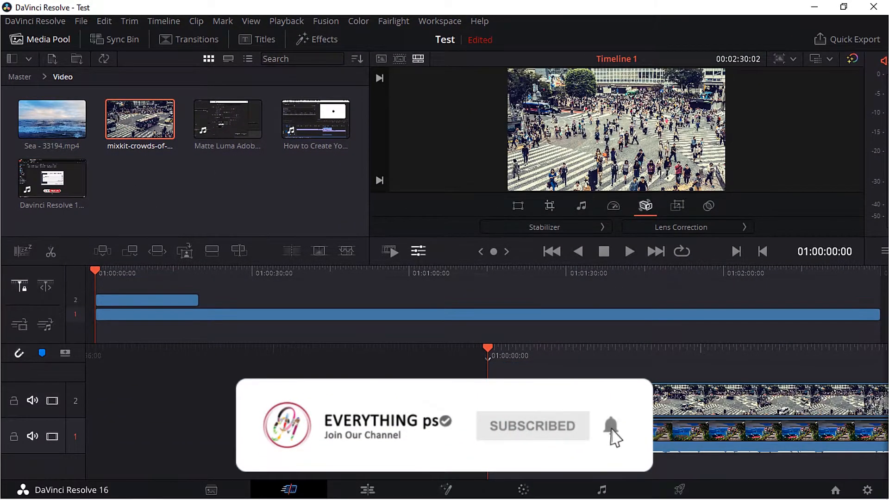
{"action": "key", "text": "space"}
{"action": "left_click", "coordinate": [603, 253]}
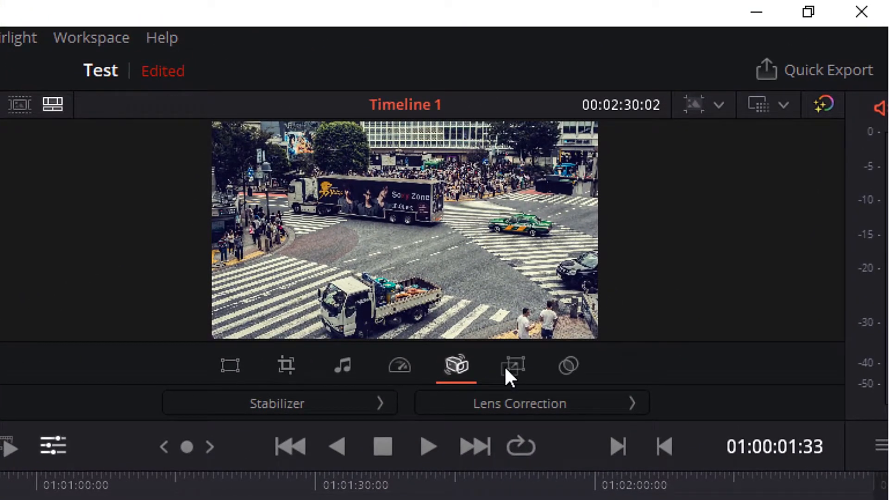
Show the upper clip's Dynamic Zoom frames, and lower its composite opacity to roughly 40 percent.
{"action": "left_click", "coordinate": [574, 303]}
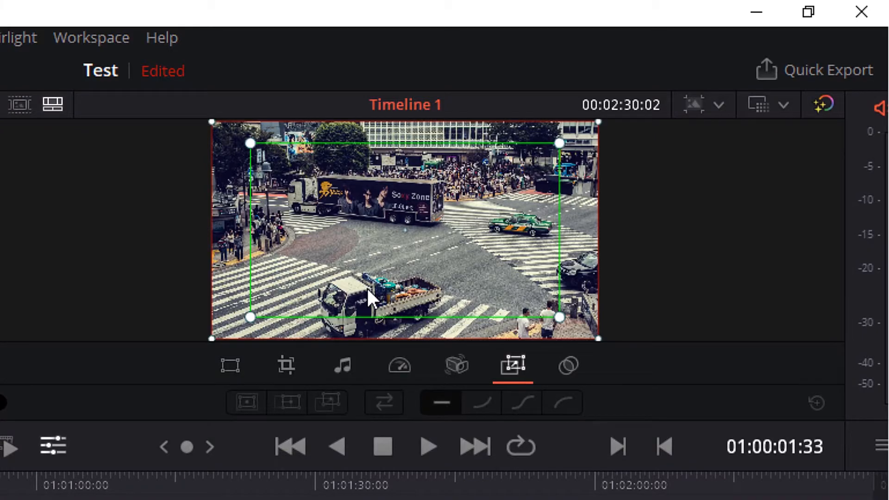
{"action": "left_click", "coordinate": [566, 364]}
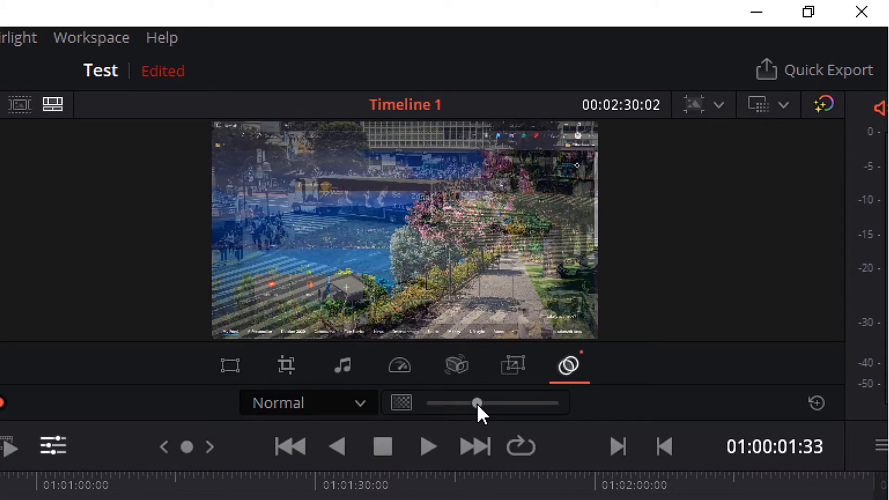
{"action": "mouse_move", "coordinate": [476, 402]}
{"action": "left_mouse_down"}
{"action": "mouse_move", "coordinate": [448, 402]}
{"action": "mouse_move", "coordinate": [494, 402]}
{"action": "mouse_move", "coordinate": [476, 402]}
{"action": "left_mouse_up"}
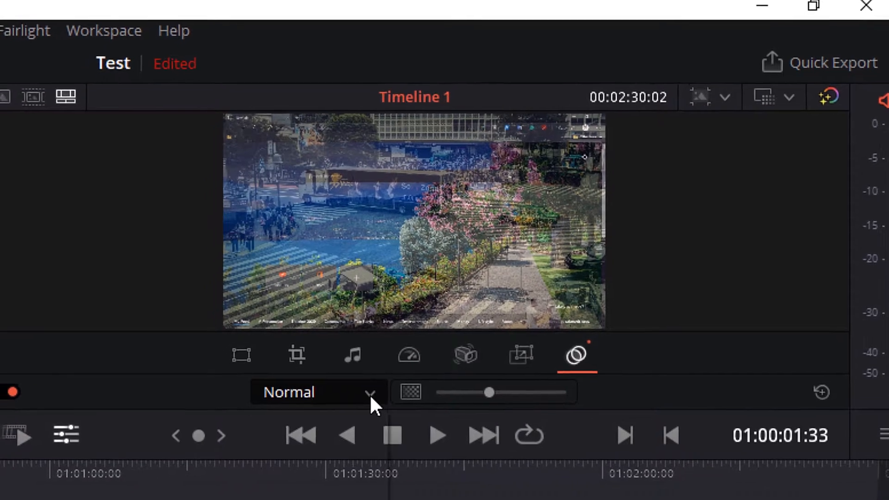
Browse the composite modes, try Add on the upper clip and return it to Normal.
{"action": "left_click", "coordinate": [359, 405]}
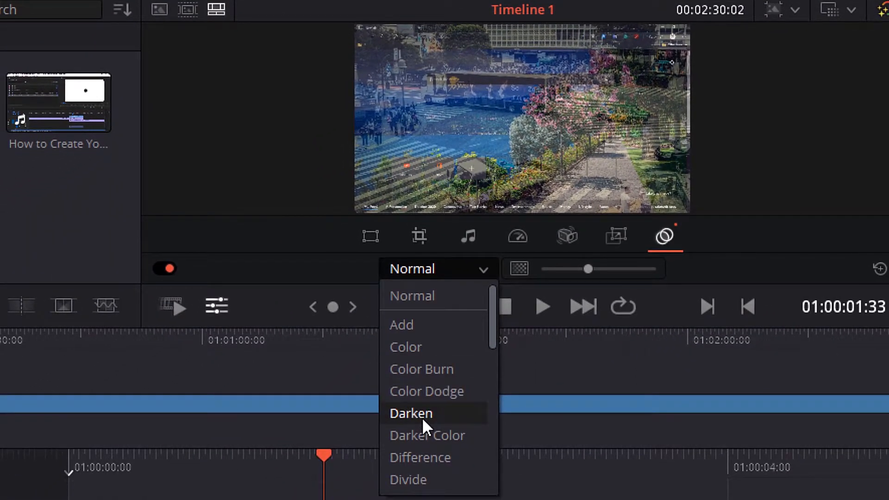
{"action": "scroll", "coordinate": [422, 418], "scroll_direction": "down", "scroll_amount": 15}
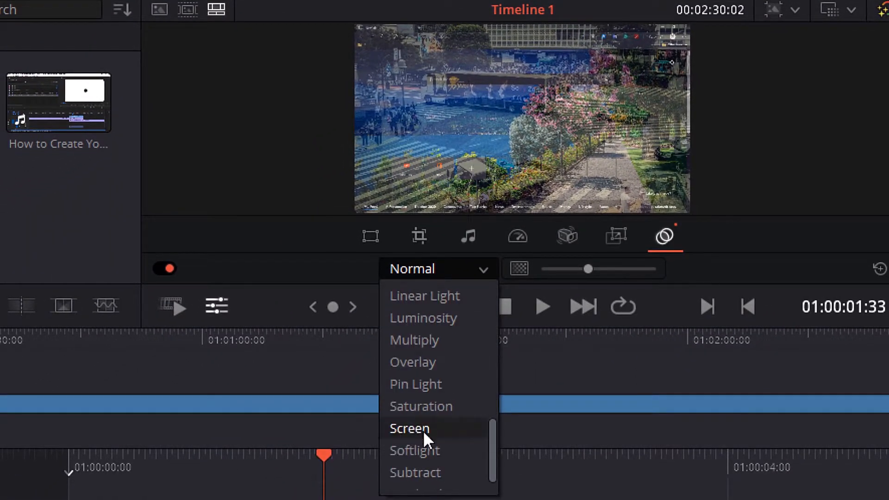
{"action": "scroll", "coordinate": [426, 468], "scroll_direction": "up", "scroll_amount": 9}
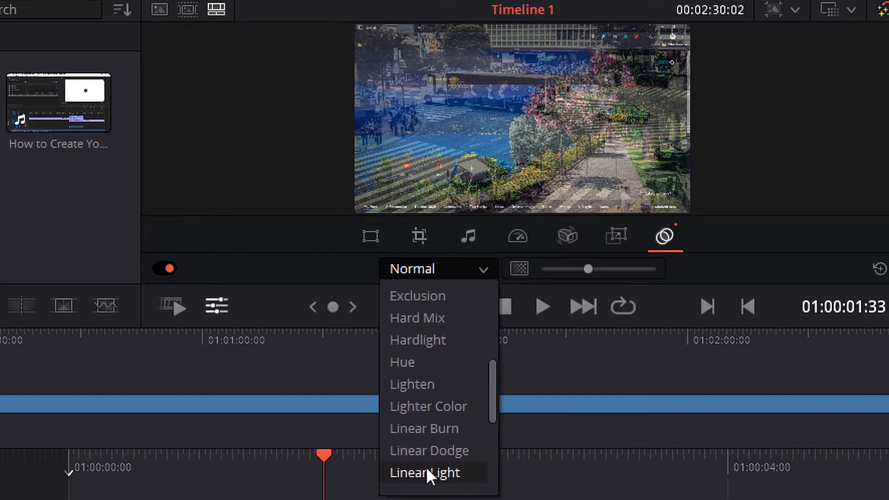
{"action": "scroll", "coordinate": [427, 412], "scroll_direction": "up", "scroll_amount": 6}
{"action": "scroll", "coordinate": [427, 393], "scroll_direction": "up", "scroll_amount": 3}
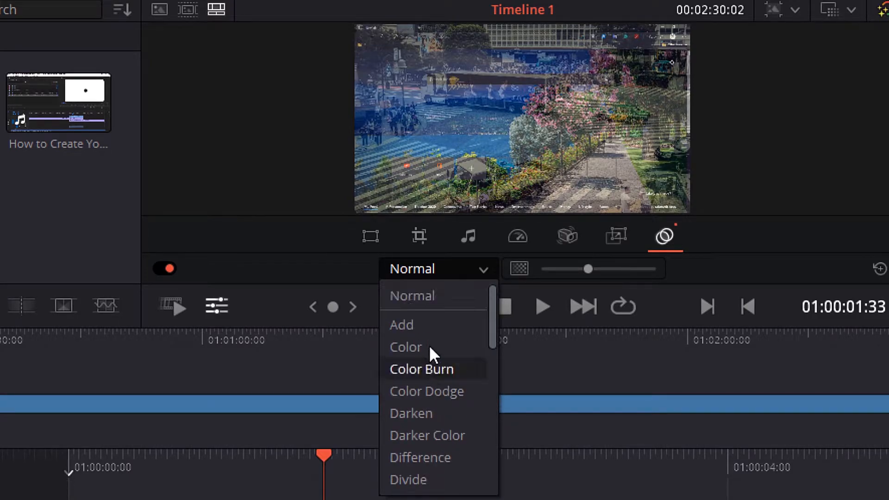
{"action": "left_click", "coordinate": [437, 324]}
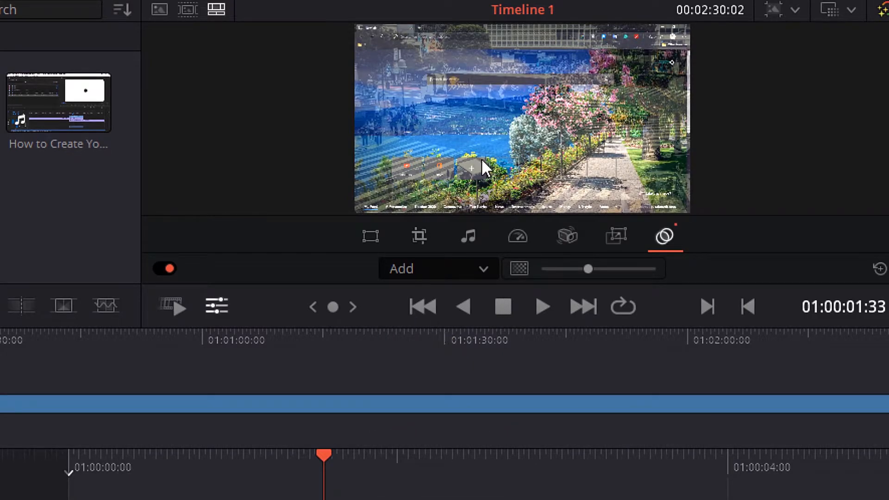
{"action": "left_click", "coordinate": [474, 269]}
{"action": "left_click", "coordinate": [443, 296]}
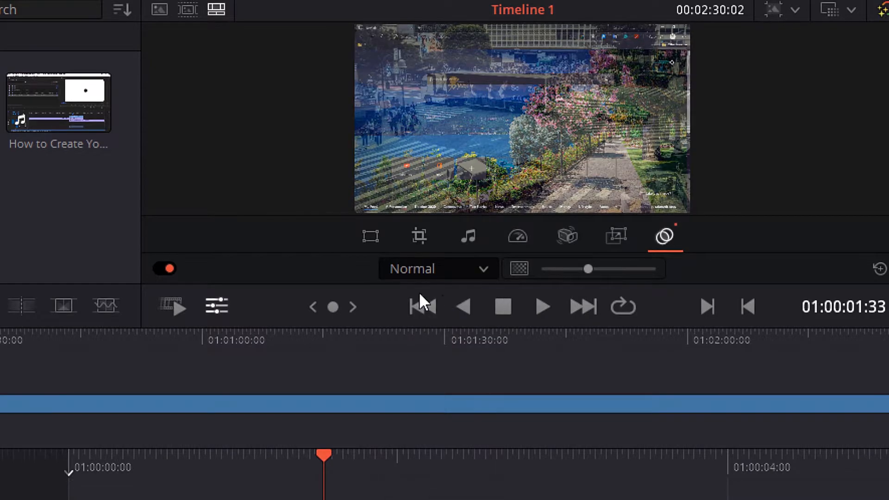
Restore the upper clip to full opacity and hide the viewer tools.
{"action": "left_click_drag", "start_coordinate": [589, 270], "coordinate": [668, 273]}
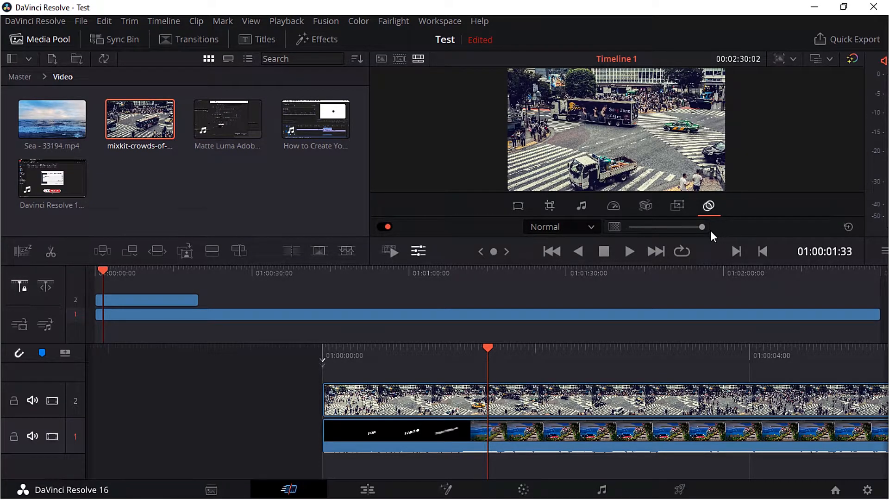
{"action": "left_click", "coordinate": [425, 252]}
{"action": "left_click", "coordinate": [424, 251]}
{"action": "left_click", "coordinate": [424, 250]}
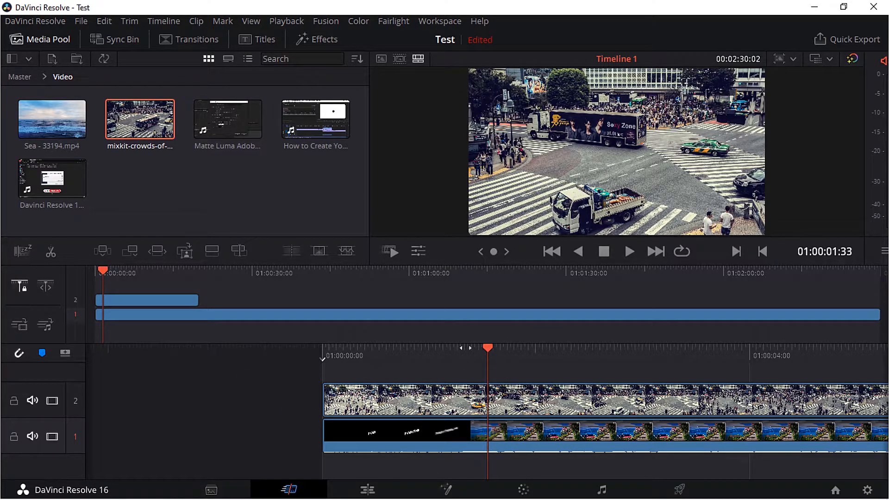
Scrub to about 01:00:11:11 in the overview timeline and on in the detailed one, and switch the playhead from locked to free.
{"action": "left_click_drag", "start_coordinate": [99, 270], "coordinate": [153, 296]}
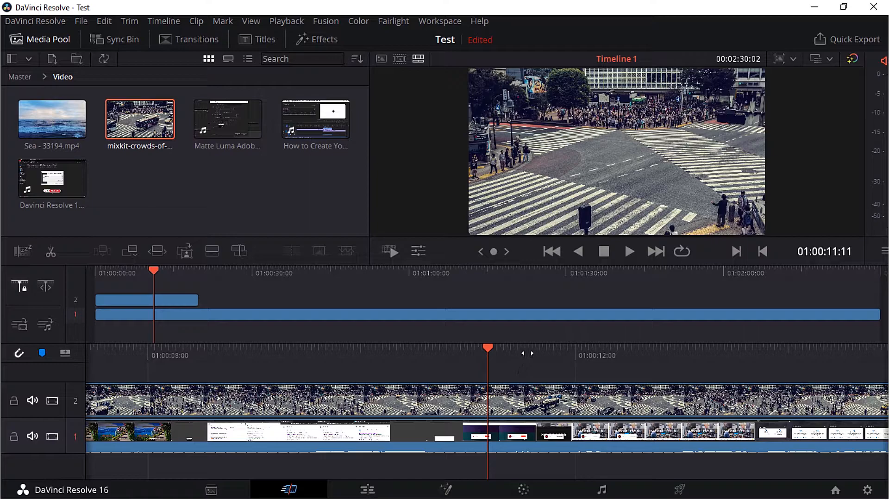
{"action": "left_click_drag", "start_coordinate": [488, 349], "coordinate": [592, 366]}
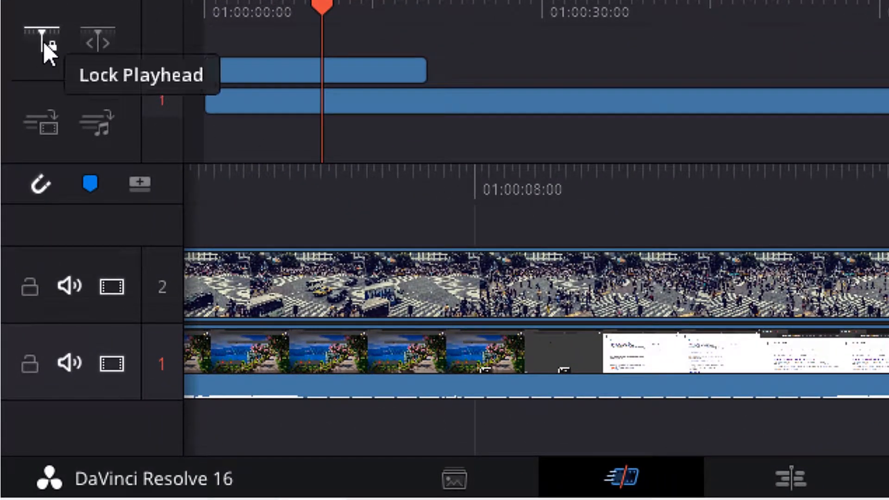
{"action": "left_click", "coordinate": [90, 43]}
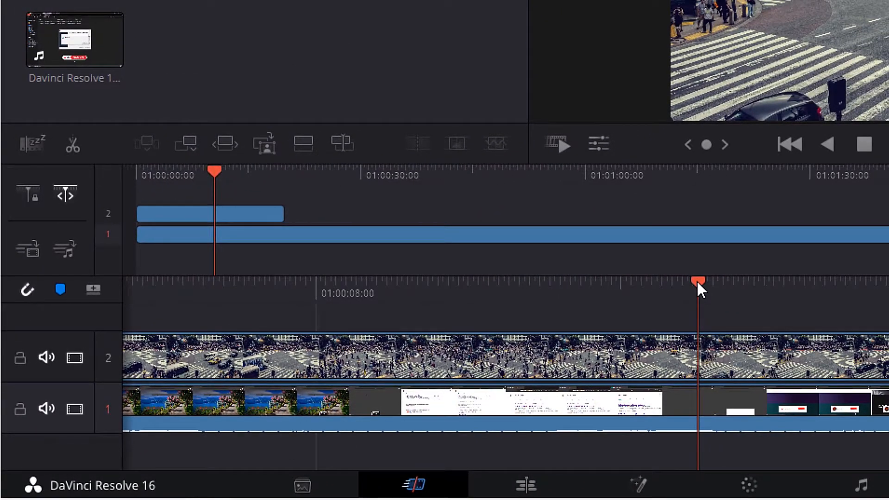
Scrub the detailed timeline with the free playhead, and switch it back to the locked playhead to scrub back to about 01:00:06:44.
{"action": "left_click_drag", "start_coordinate": [782, 253], "coordinate": [591, 312]}
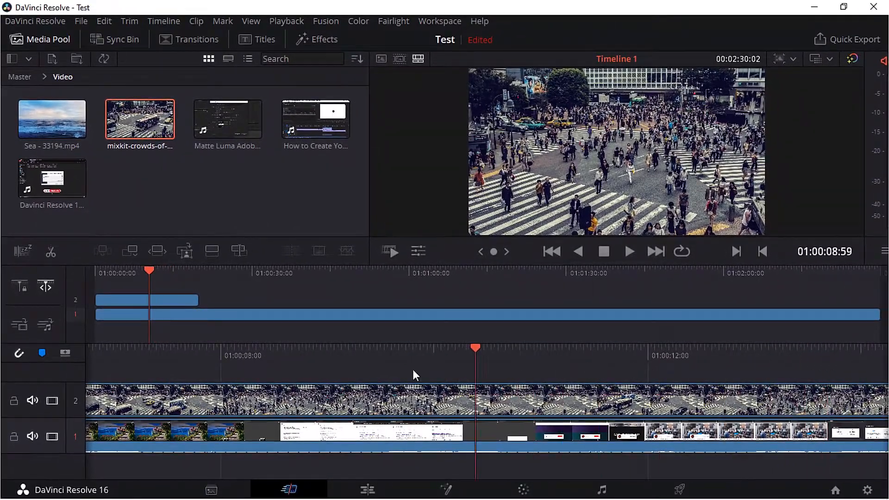
{"action": "left_click_drag", "start_coordinate": [413, 369], "coordinate": [470, 363]}
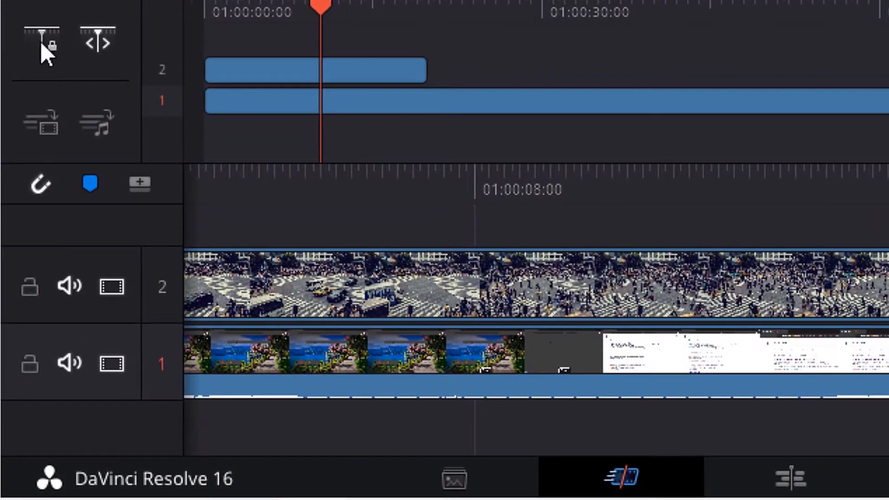
{"action": "left_click", "coordinate": [41, 42]}
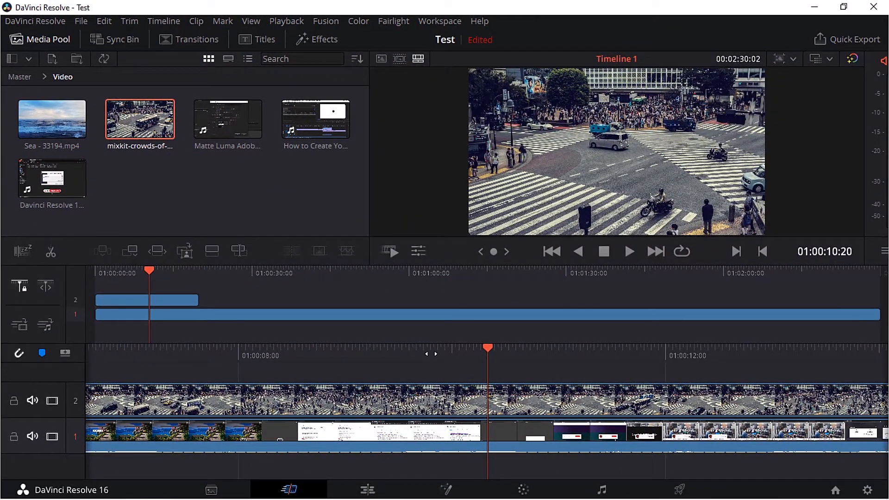
{"action": "left_click_drag", "start_coordinate": [435, 352], "coordinate": [648, 359]}
{"action": "left_click_drag", "start_coordinate": [445, 360], "coordinate": [603, 360]}
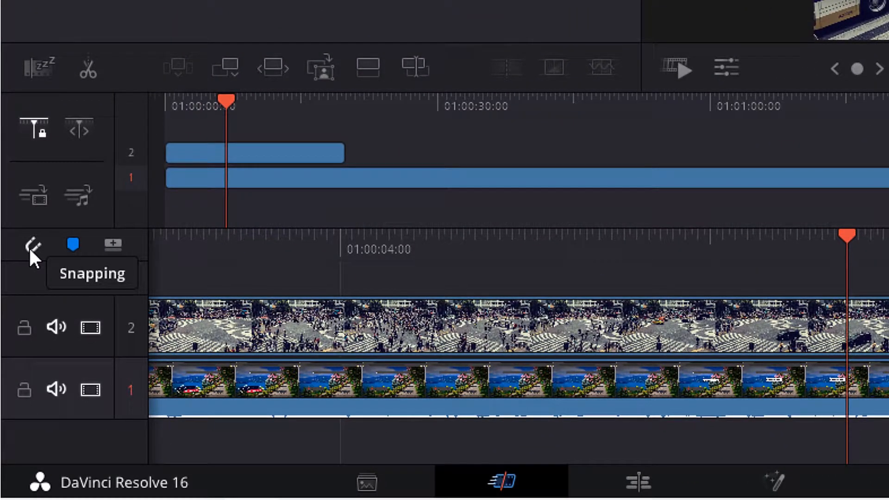
Test snapping by moving the track 2 crowd clip away from the timeline's start and back against it.
{"action": "left_click", "coordinate": [40, 246]}
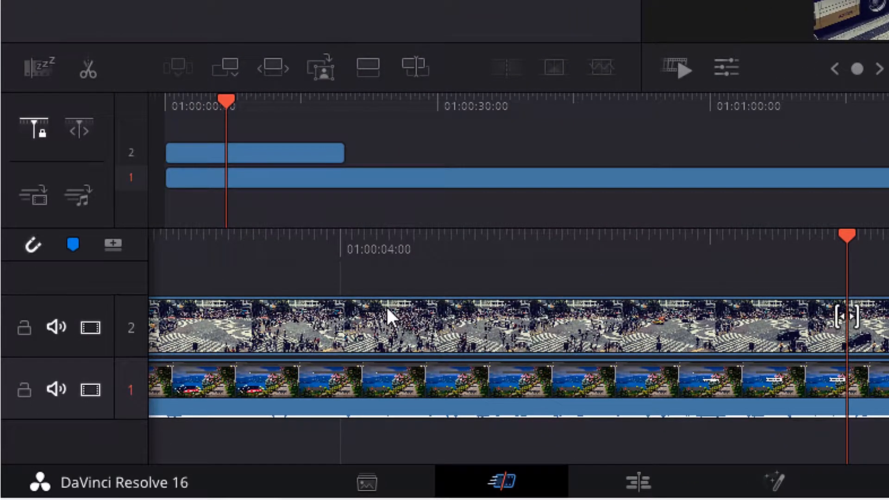
{"action": "left_click_drag", "start_coordinate": [317, 312], "coordinate": [509, 324]}
{"action": "left_click_drag", "start_coordinate": [629, 332], "coordinate": [888, 331]}
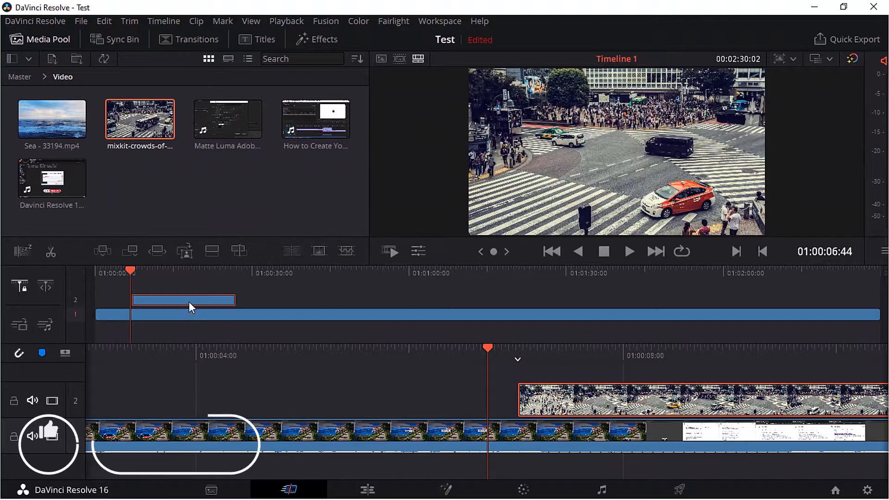
{"action": "left_click_drag", "start_coordinate": [174, 299], "coordinate": [137, 299]}
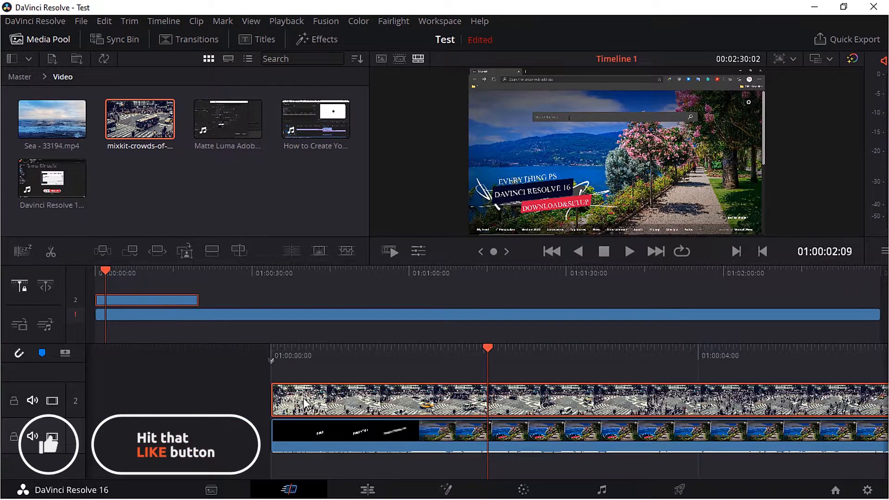
{"action": "left_click", "coordinate": [268, 392]}
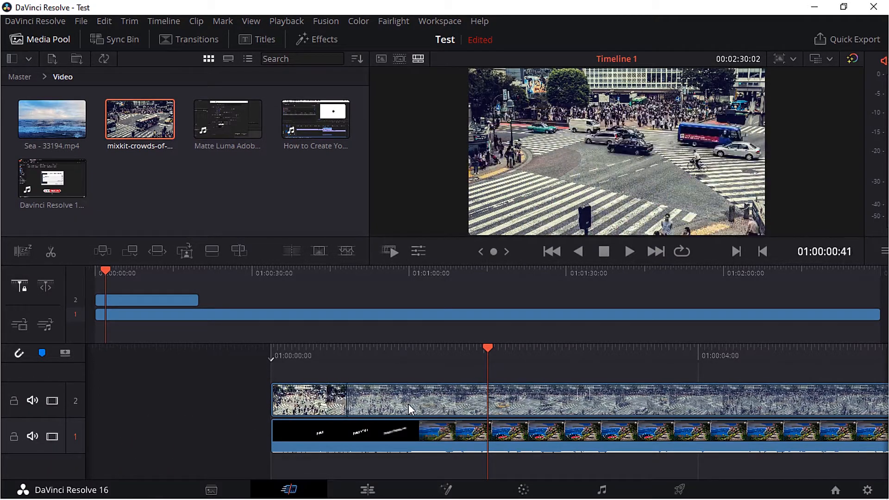
{"action": "left_click", "coordinate": [300, 405]}
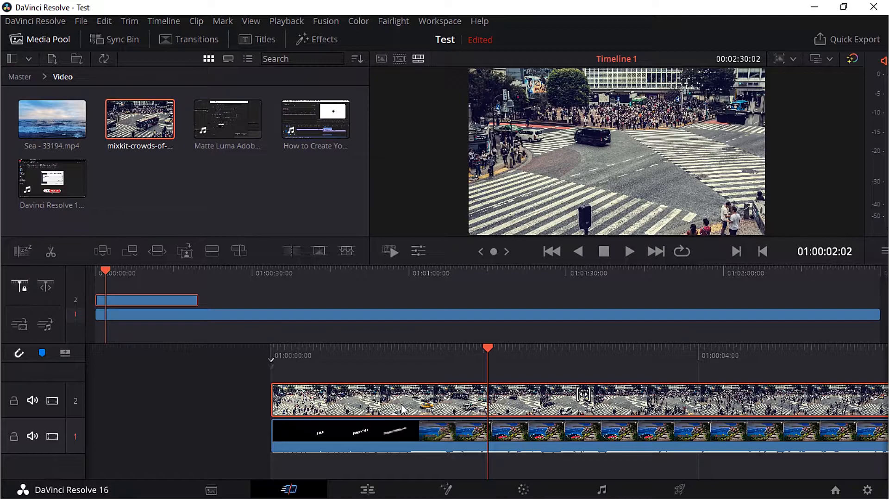
Place Sea - 33194.mp4 on a new track above the crowd clip, and add a marker at 01:00:02:02.
{"action": "left_click_drag", "start_coordinate": [57, 123], "coordinate": [409, 374]}
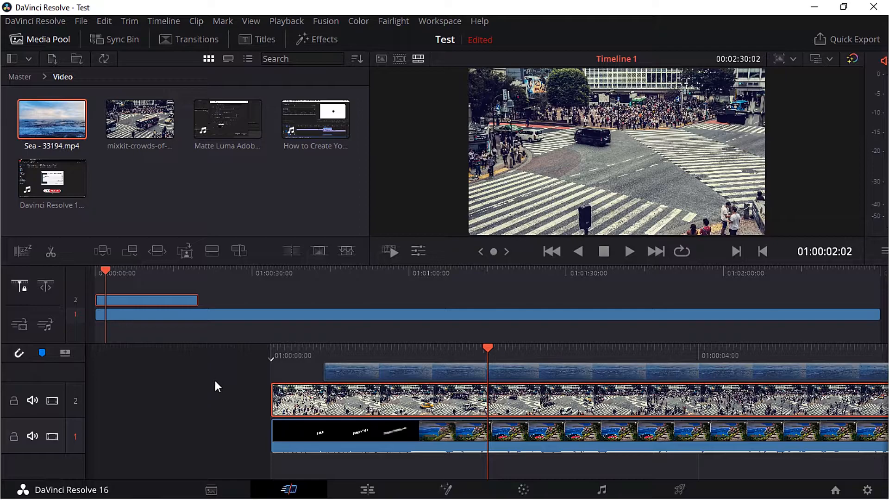
{"action": "left_click_drag", "start_coordinate": [215, 381], "coordinate": [223, 381]}
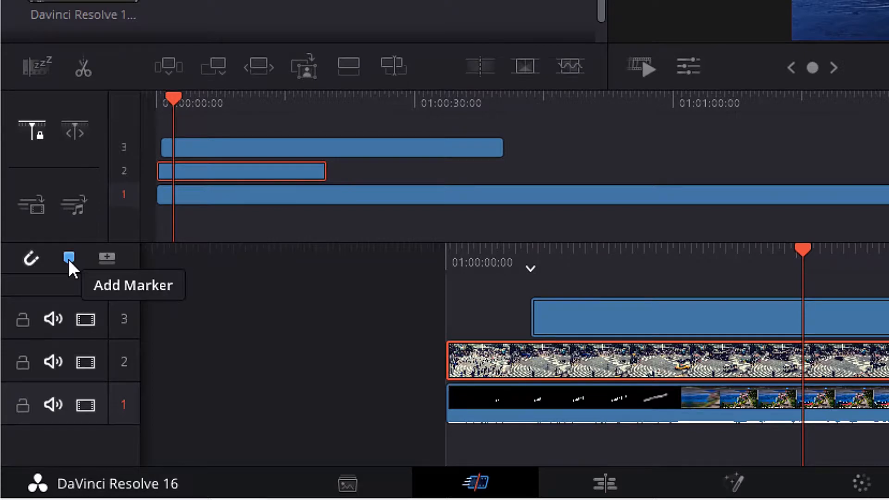
{"action": "left_click", "coordinate": [68, 258]}
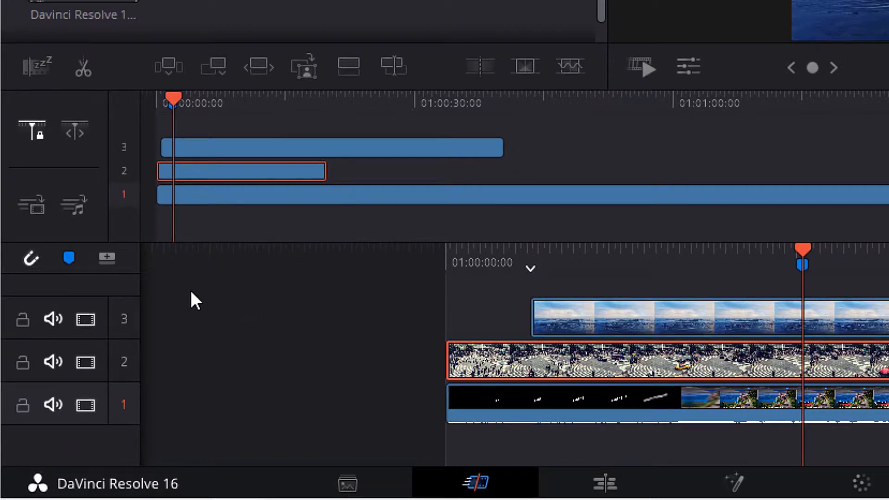
Add a fourth video track and delete that track again.
{"action": "left_click", "coordinate": [110, 261]}
{"action": "right_click", "coordinate": [126, 312]}
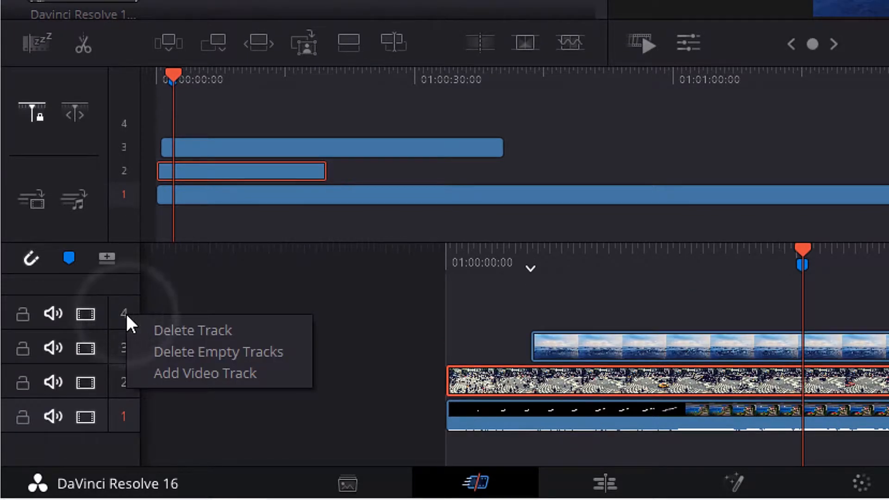
{"action": "left_click", "coordinate": [221, 331]}
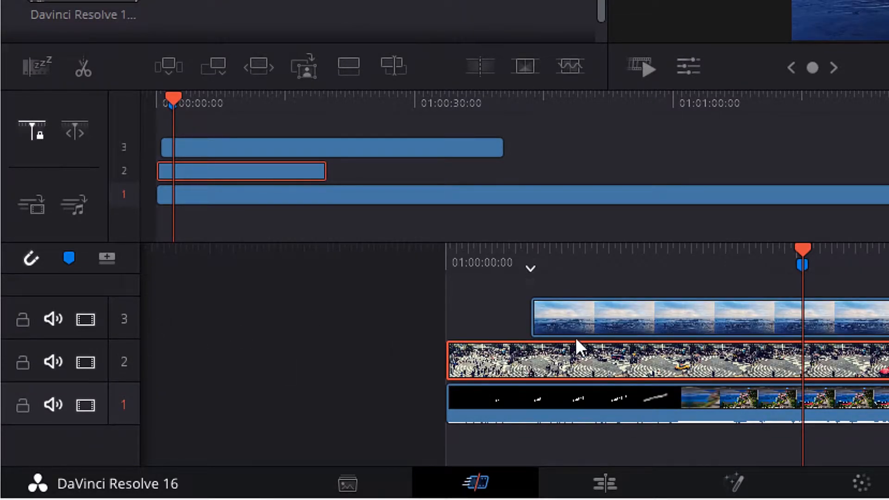
Delete the sea clip from track 3, and use Delete Empty Tracks to clear it together with a newly added track.
{"action": "left_click", "coordinate": [660, 327]}
{"action": "key", "text": "Delete"}
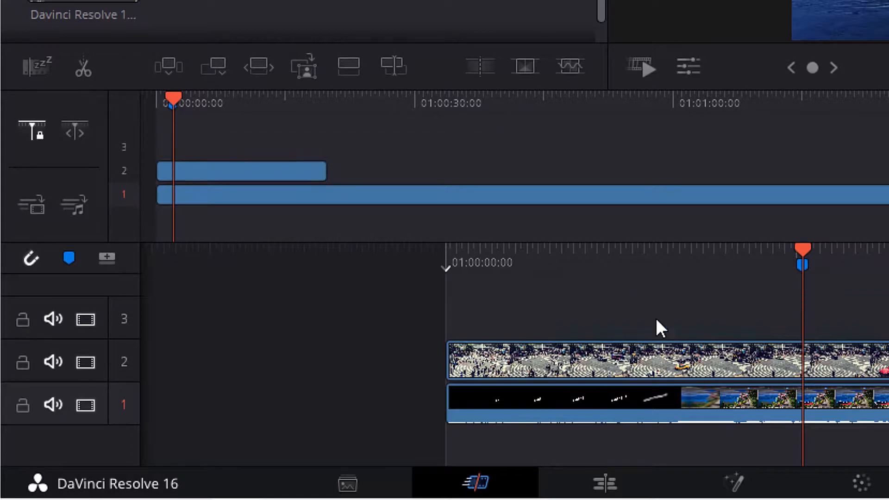
{"action": "left_click", "coordinate": [110, 256]}
{"action": "right_click", "coordinate": [122, 313]}
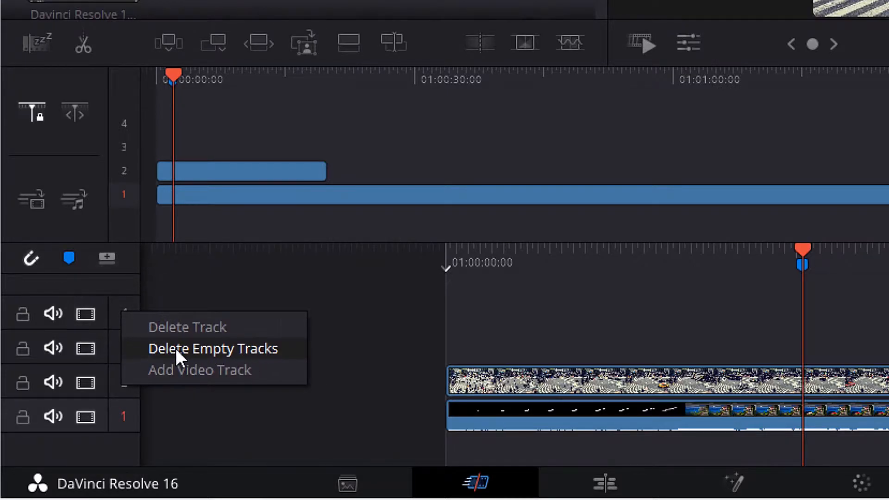
{"action": "left_click", "coordinate": [243, 349]}
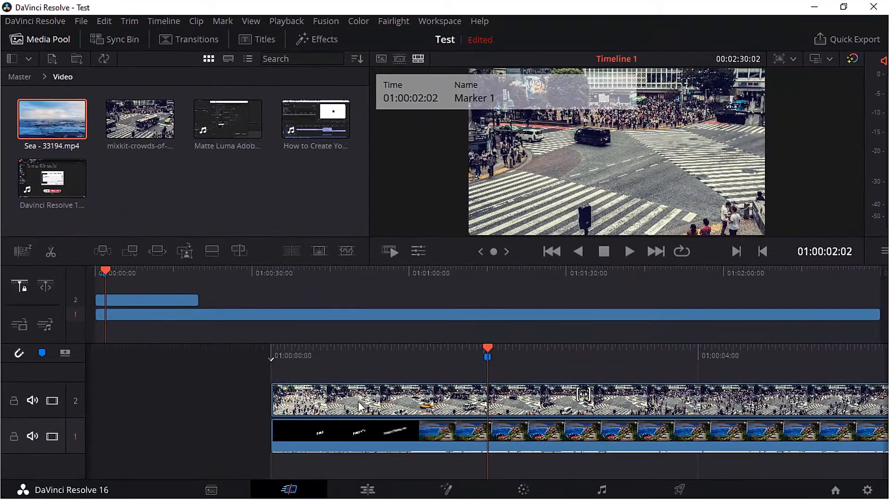
Stack the sea, crowd and Matte Luma clips on new tracks above the existing two, each starting slightly further along.
{"action": "left_click_drag", "start_coordinate": [52, 118], "coordinate": [285, 355]}
{"action": "left_click_drag", "start_coordinate": [139, 119], "coordinate": [314, 351]}
{"action": "left_click_drag", "start_coordinate": [237, 147], "coordinate": [368, 368]}
{"action": "left_click_drag", "start_coordinate": [312, 363], "coordinate": [312, 363]}
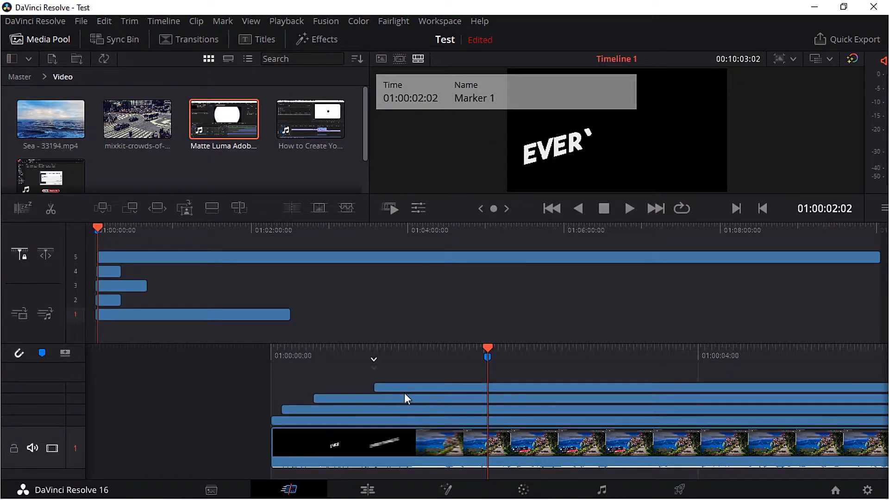
Delete all clips stacked above track 1 and remove the empty tracks.
{"action": "left_click_drag", "start_coordinate": [295, 372], "coordinate": [402, 417]}
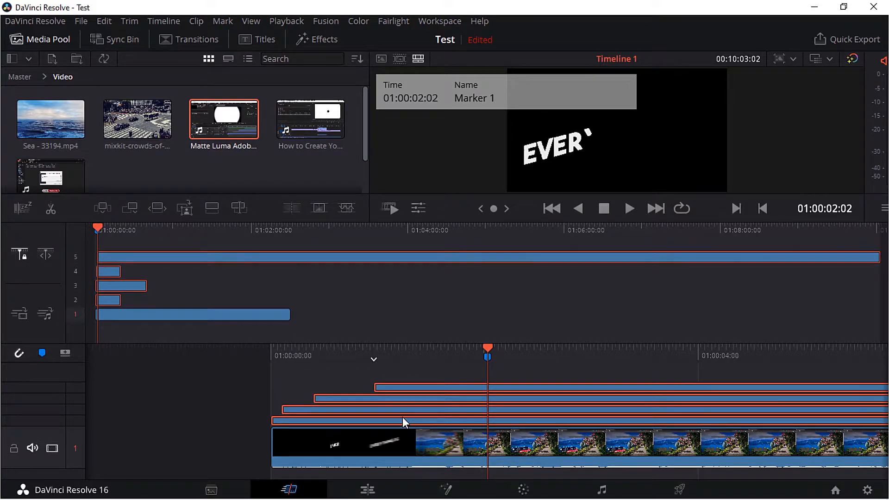
{"action": "key", "text": "Delete"}
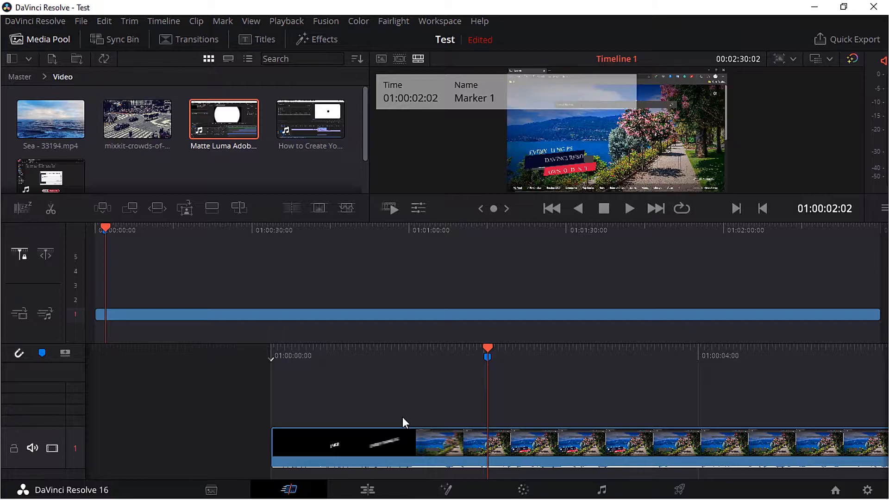
{"action": "right_click", "coordinate": [78, 392]}
{"action": "left_click", "coordinate": [141, 410]}
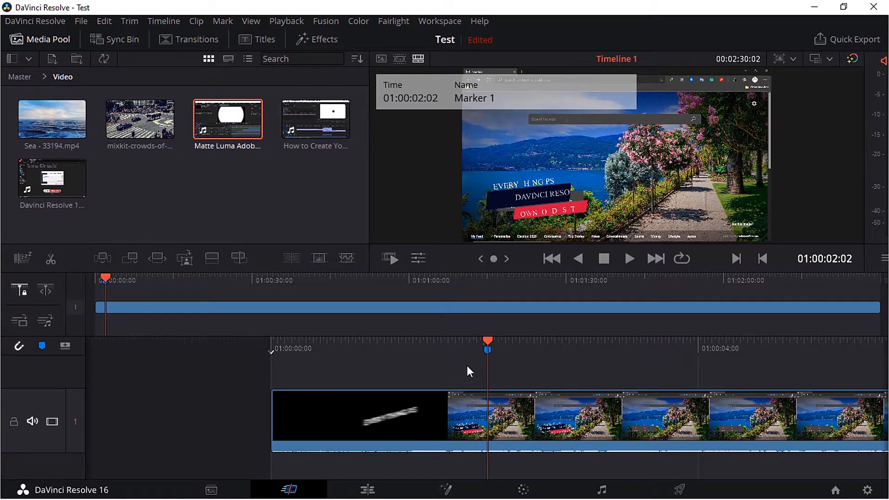
Split the track 1 clip shortly before 01:00:04:00 and delete the part before the cut.
{"action": "left_click_drag", "start_coordinate": [497, 341], "coordinate": [336, 342]}
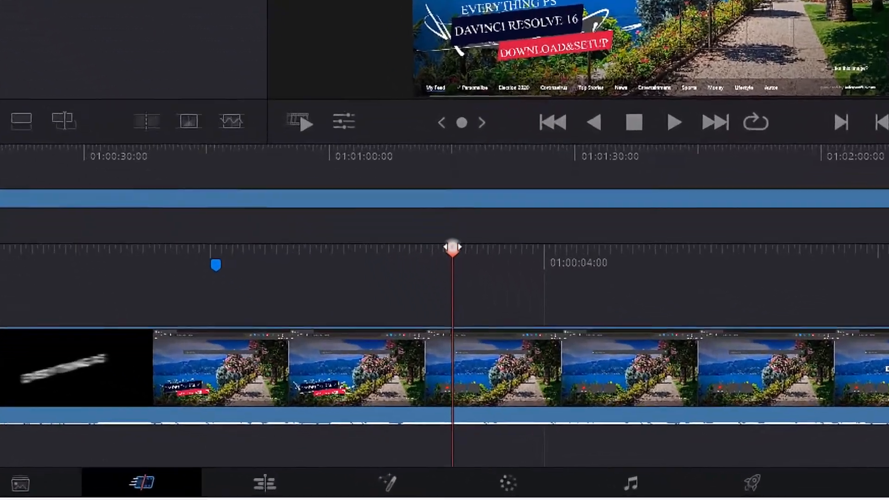
{"action": "mouse_move", "coordinate": [487, 337]}
{"action": "left_click", "coordinate": [400, 84]}
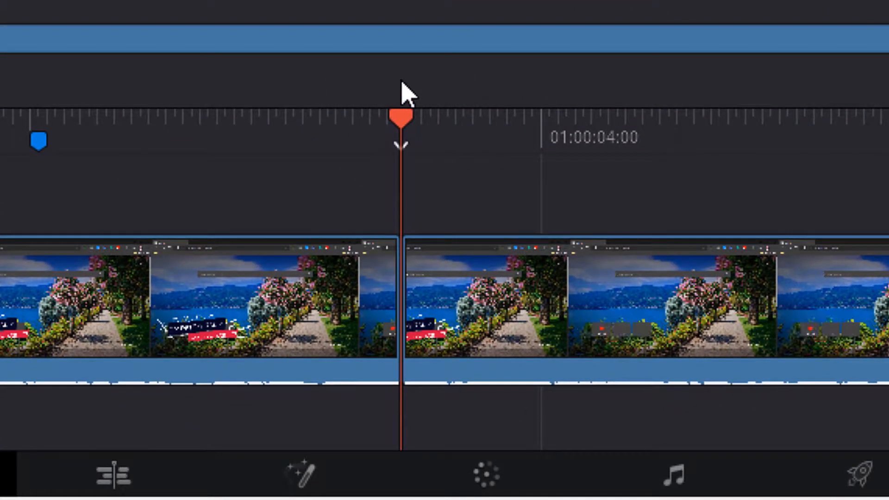
{"action": "left_click", "coordinate": [284, 307]}
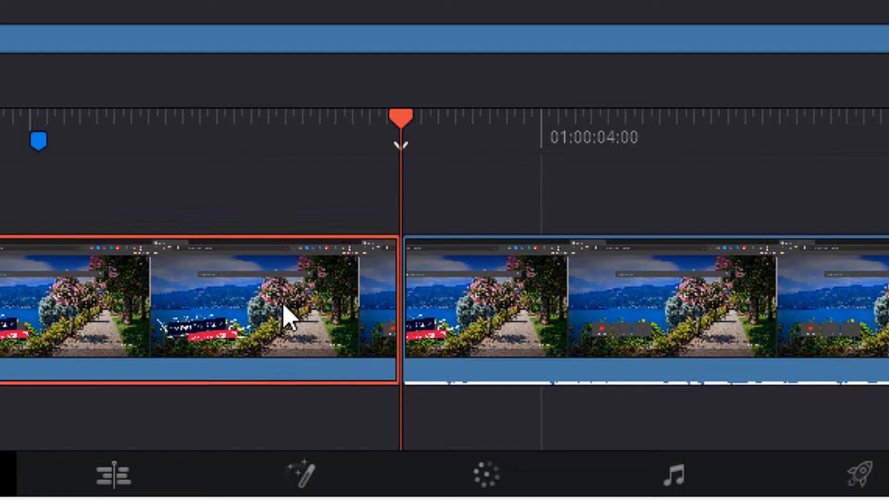
{"action": "key", "text": "Delete"}
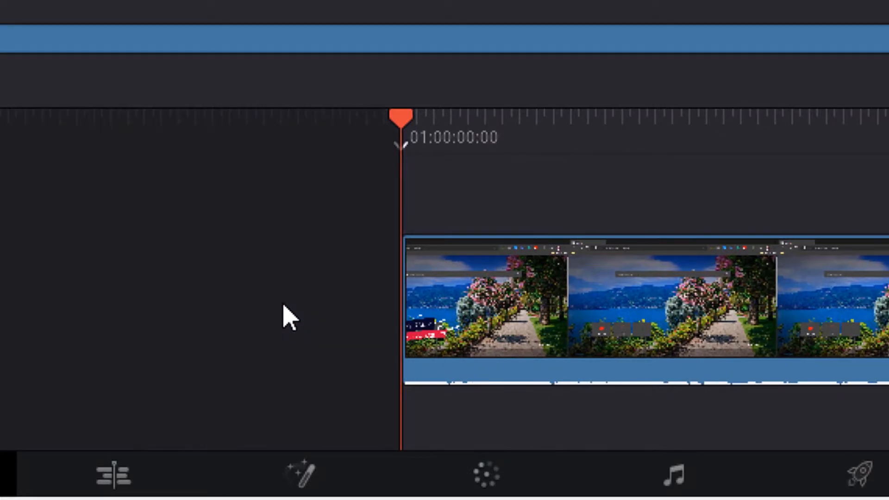
Split the remaining clip again shortly before 01:00:04:00 and select the part before the cut.
{"action": "left_click_drag", "start_coordinate": [535, 137], "coordinate": [81, 203]}
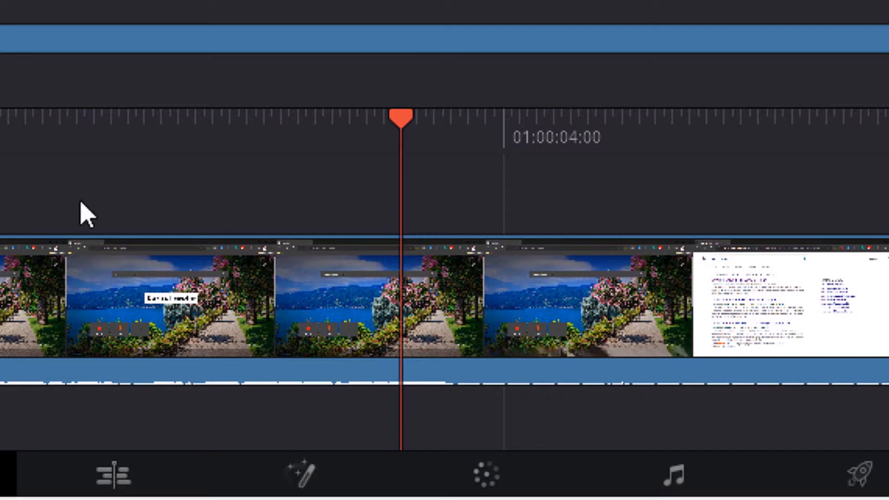
{"action": "left_click", "coordinate": [401, 118]}
{"action": "left_click", "coordinate": [401, 83]}
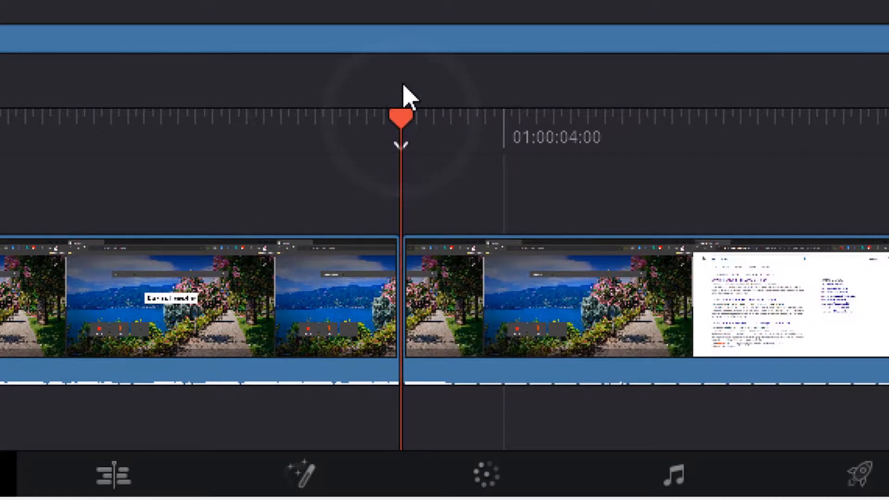
{"action": "left_click", "coordinate": [319, 303]}
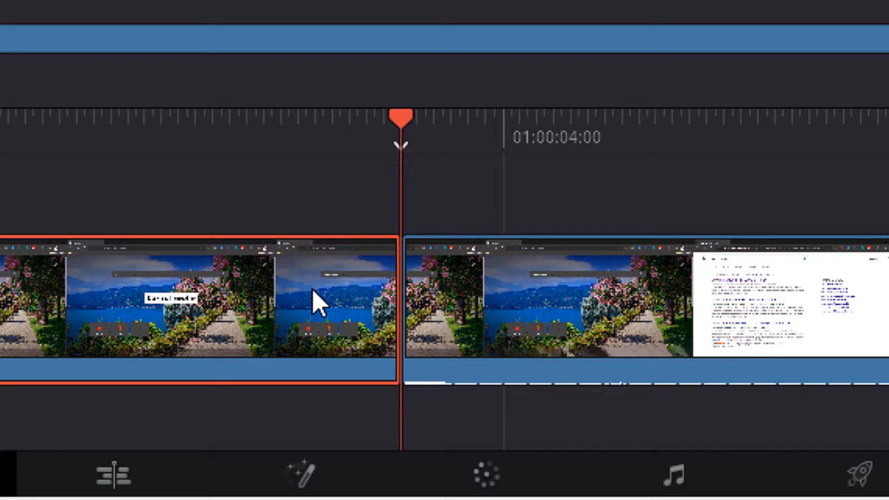
Move the playhead on to 01:00:06:24 and split the clip there.
{"action": "left_click_drag", "start_coordinate": [434, 112], "coordinate": [419, 139]}
{"action": "scroll", "coordinate": [337, 319], "scroll_direction": "down", "scroll_amount": 10}
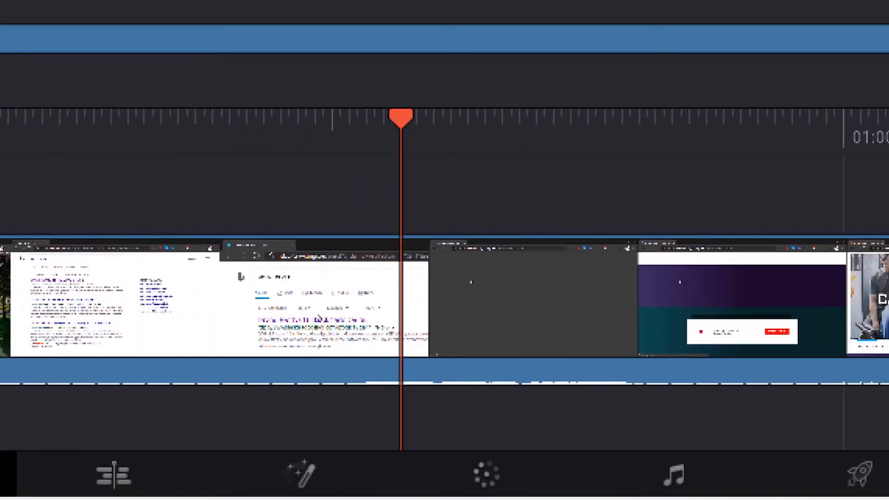
{"action": "left_click", "coordinate": [401, 115]}
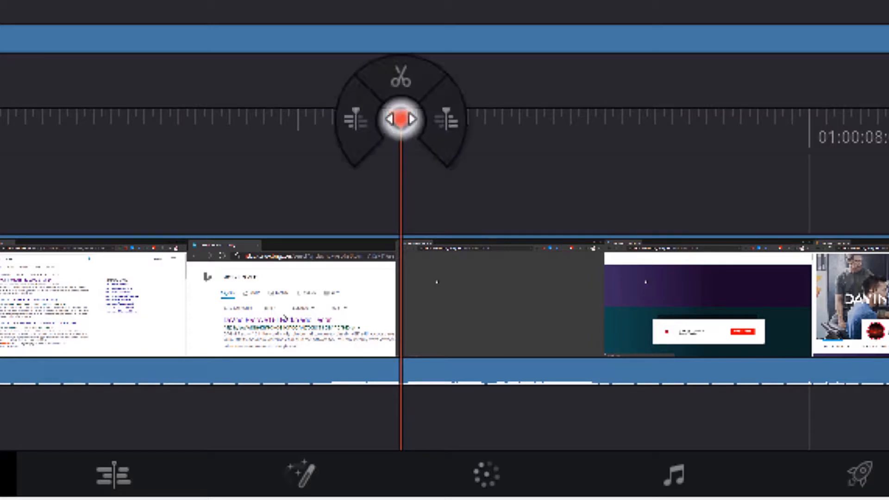
{"action": "left_click", "coordinate": [400, 76]}
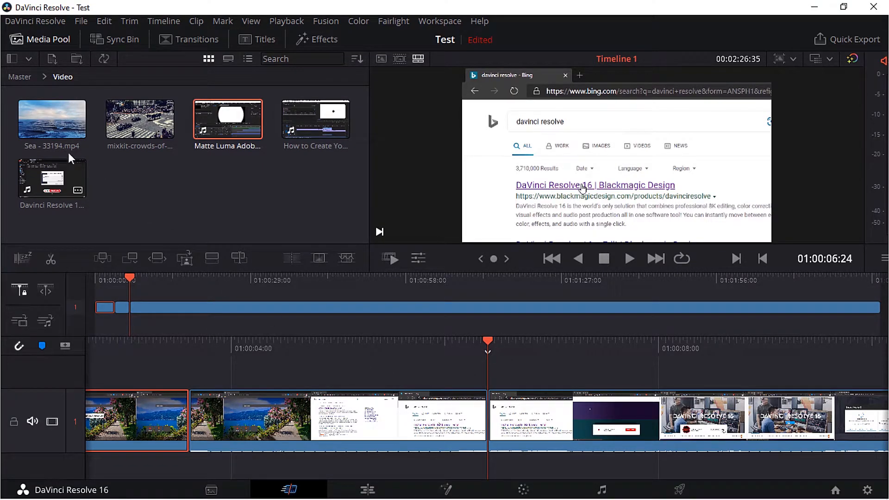
Place Sea - 33194.mp4 on track 2 from the last cut, try selecting all clips after the playhead, and delete all those before it.
{"action": "left_click_drag", "start_coordinate": [64, 124], "coordinate": [498, 366]}
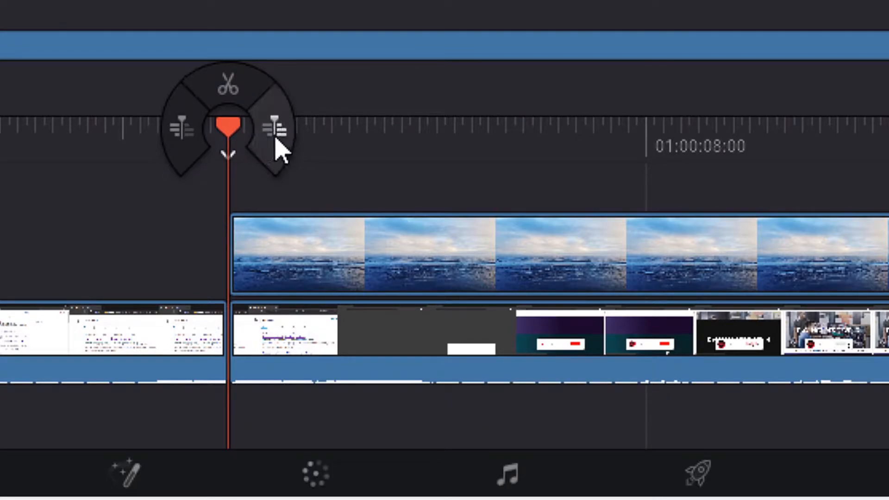
{"action": "left_click", "coordinate": [278, 134]}
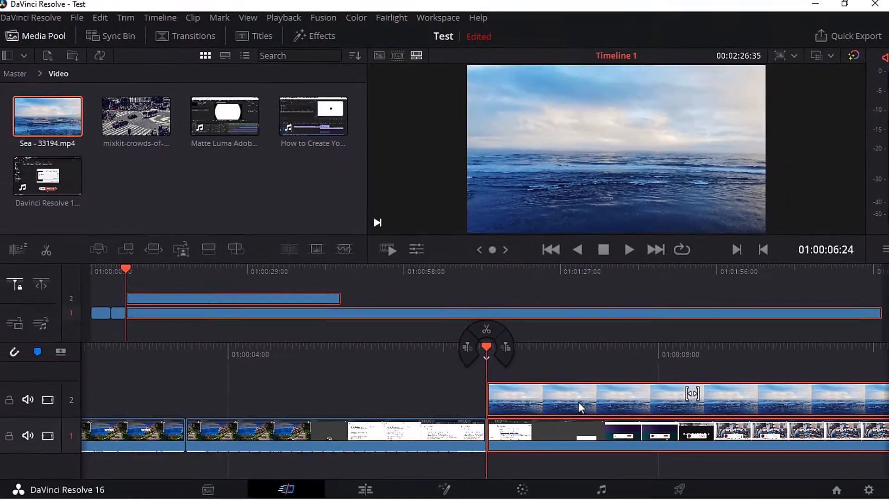
{"action": "left_click", "coordinate": [467, 353]}
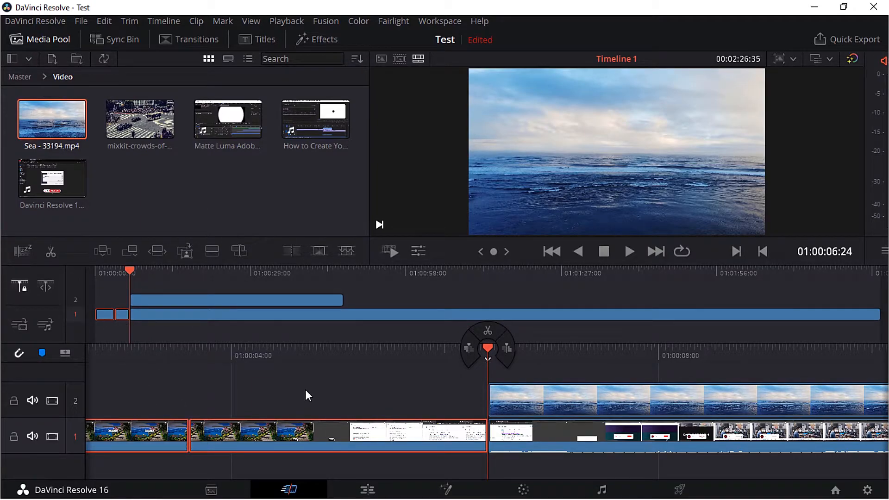
{"action": "key", "text": "Delete"}
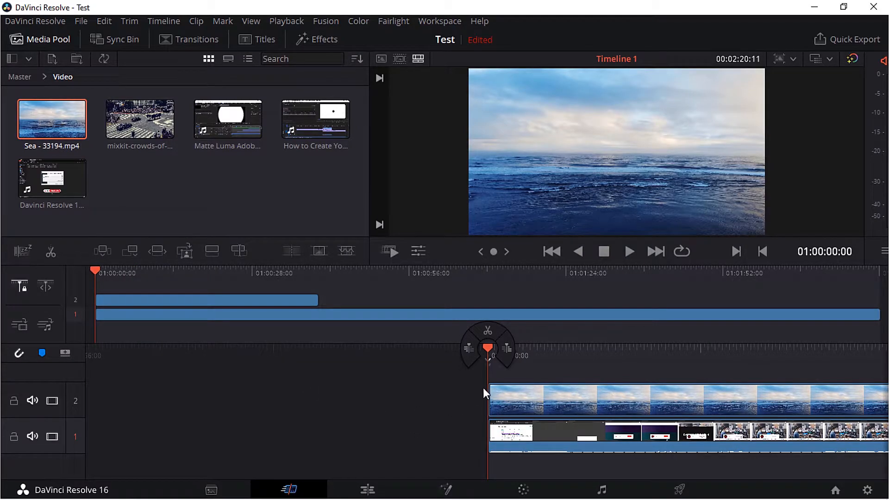
Select the remaining clips on both tracks together and delete them to empty the timeline.
{"action": "left_click_drag", "start_coordinate": [776, 379], "coordinate": [402, 379]}
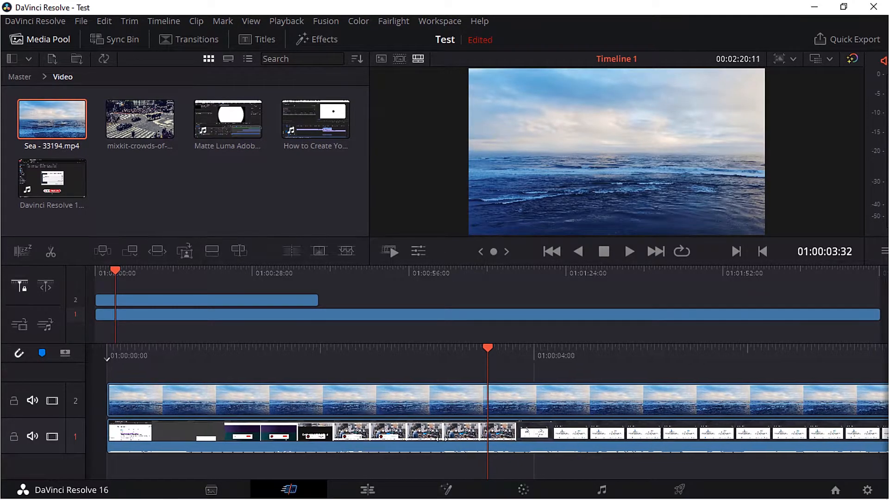
{"action": "left_click_drag", "start_coordinate": [415, 365], "coordinate": [535, 455]}
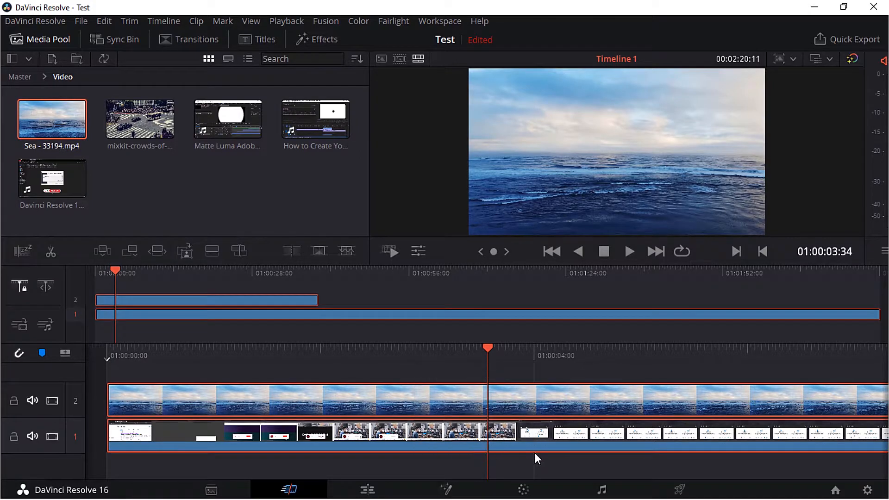
{"action": "key", "text": "Delete"}
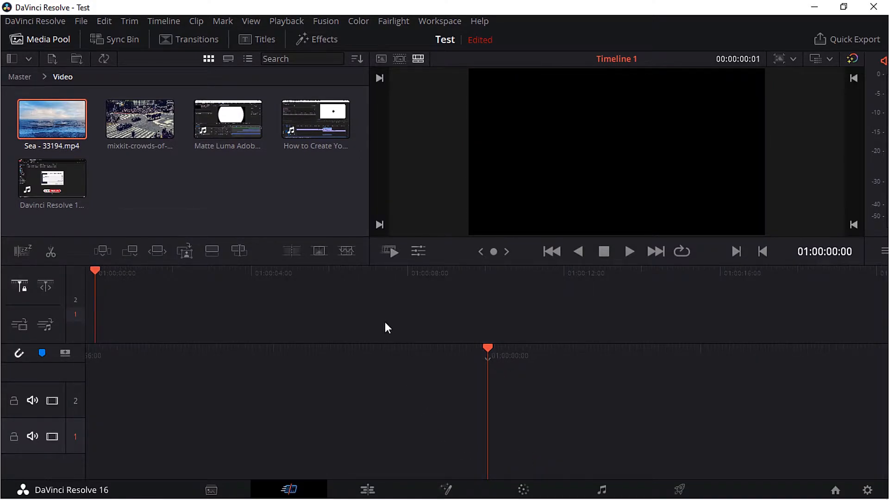
Open the mixkit crowds clip in the source viewer and mark its in point at 00:00:05:23 and out point at 00:00:10:03.
{"action": "left_click", "coordinate": [143, 122]}
{"action": "double_click", "coordinate": [143, 122]}
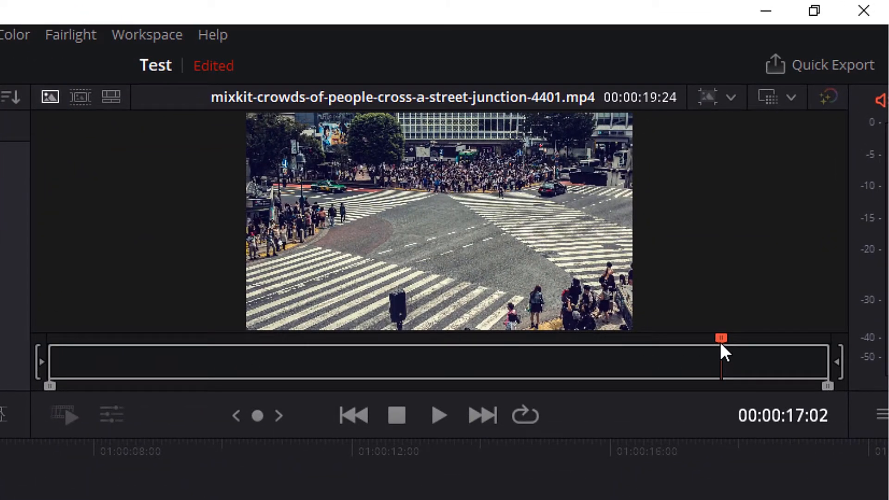
{"action": "left_click_drag", "start_coordinate": [721, 337], "coordinate": [276, 337]}
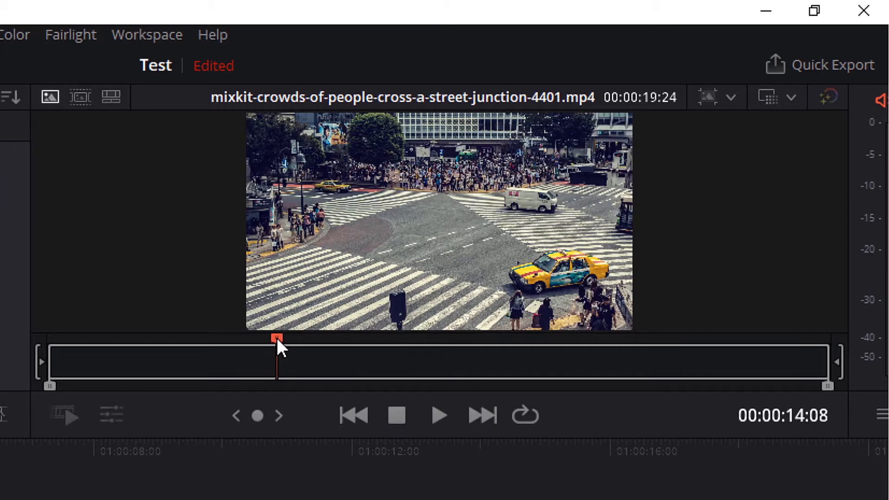
{"action": "key", "text": "i"}
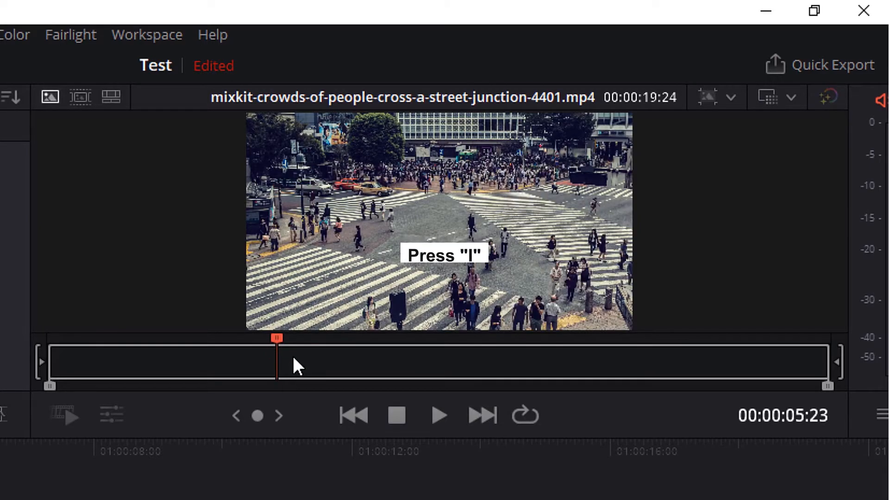
{"action": "left_click_drag", "start_coordinate": [296, 346], "coordinate": [449, 356]}
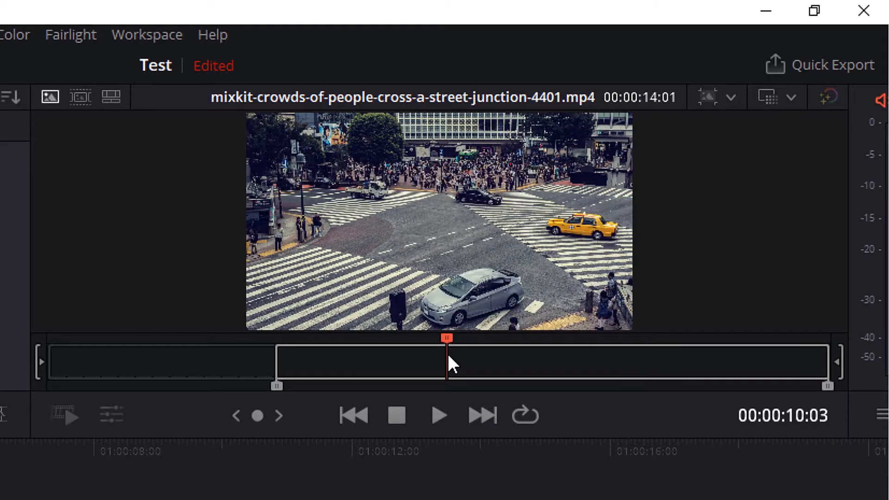
{"action": "key", "text": "o"}
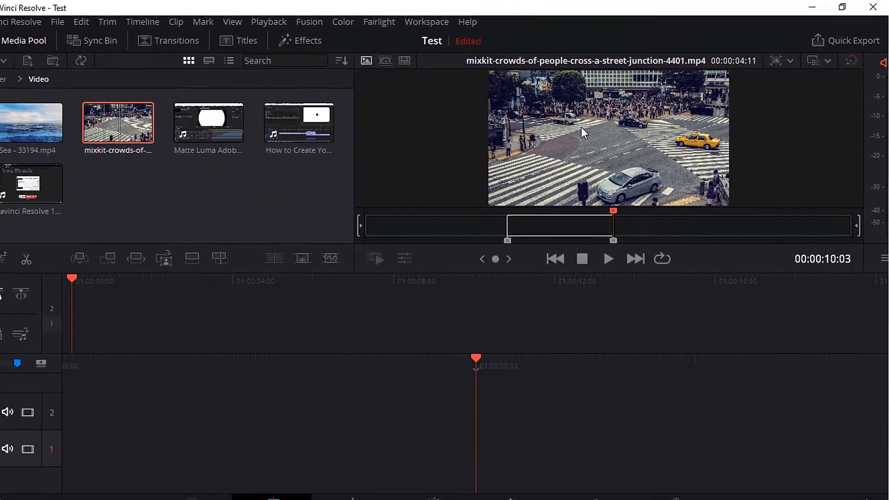
Place the marked range of the mixkit crowds clip on track 1, scrub through it, and delete it again.
{"action": "left_click_drag", "start_coordinate": [396, 210], "coordinate": [505, 386]}
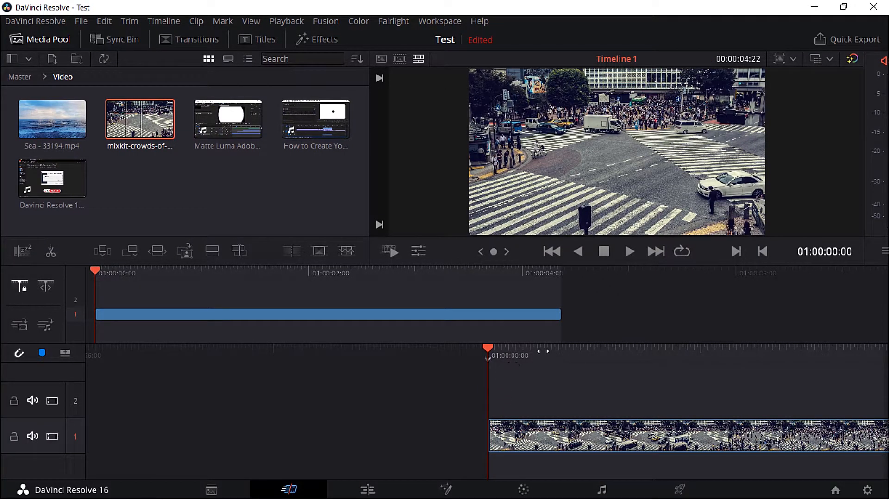
{"action": "left_click_drag", "start_coordinate": [332, 356], "coordinate": [272, 370]}
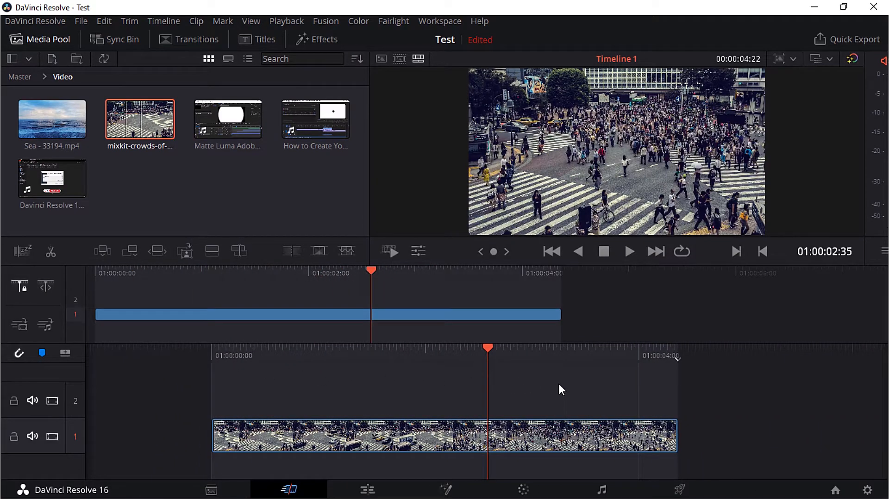
{"action": "left_click", "coordinate": [559, 427]}
{"action": "key", "text": "Delete"}
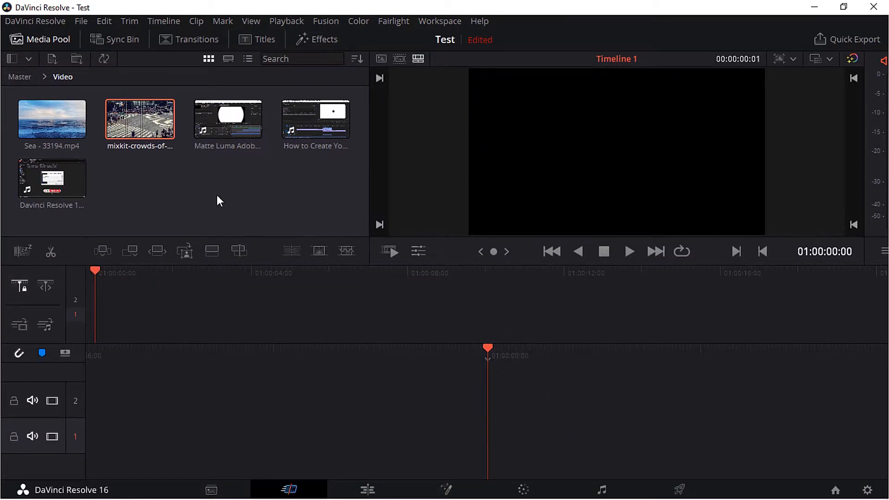
Open Sea - 33194.mp4 in the source viewer and trim its range to start at 00:00:13:07 and end at 00:00:22:12.
{"action": "left_click", "coordinate": [147, 128]}
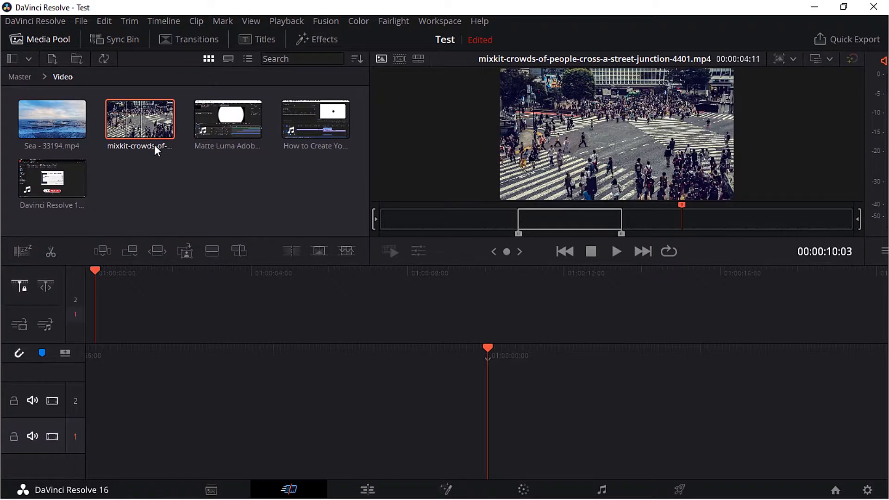
{"action": "left_click", "coordinate": [61, 116]}
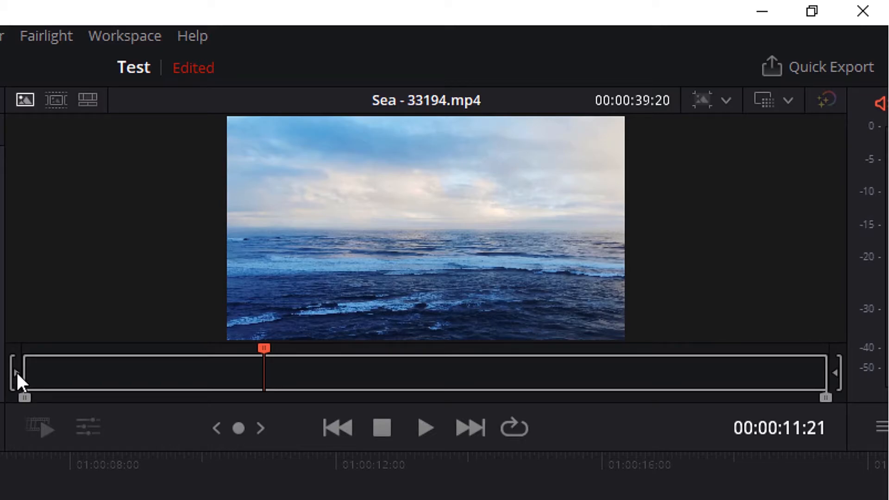
{"action": "left_click", "coordinate": [15, 371]}
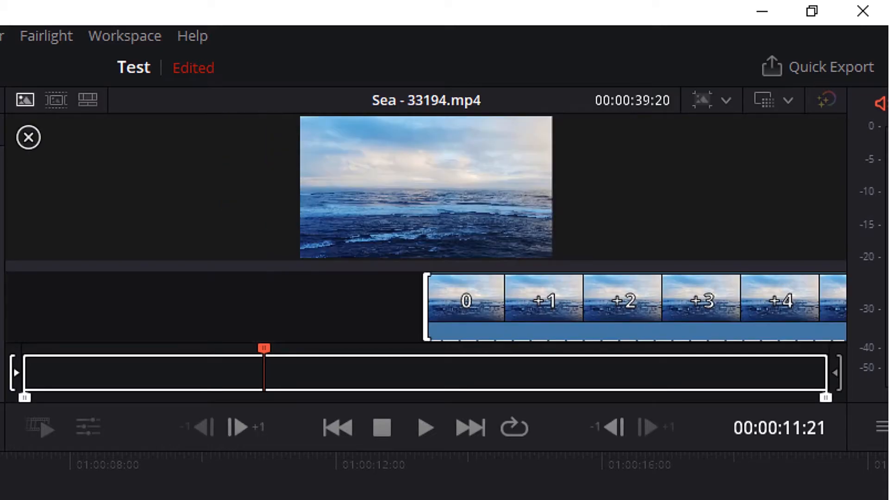
{"action": "left_click_drag", "start_coordinate": [16, 371], "coordinate": [293, 370]}
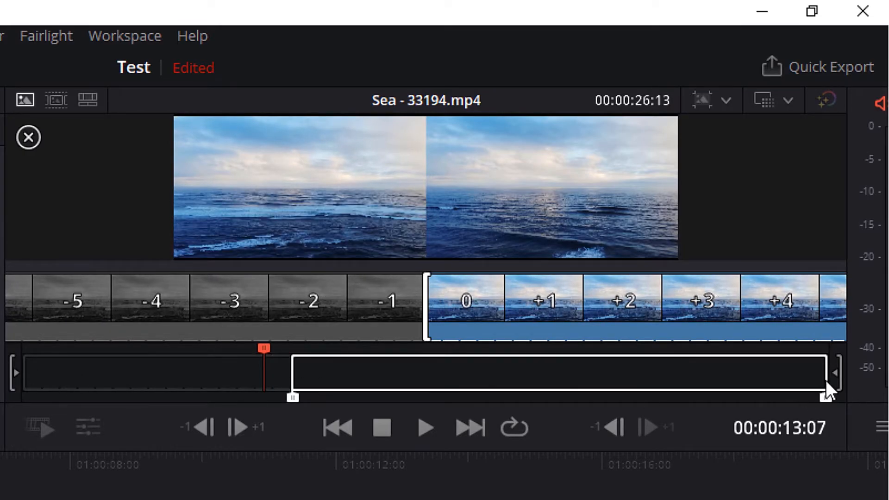
{"action": "left_click_drag", "start_coordinate": [836, 373], "coordinate": [478, 373]}
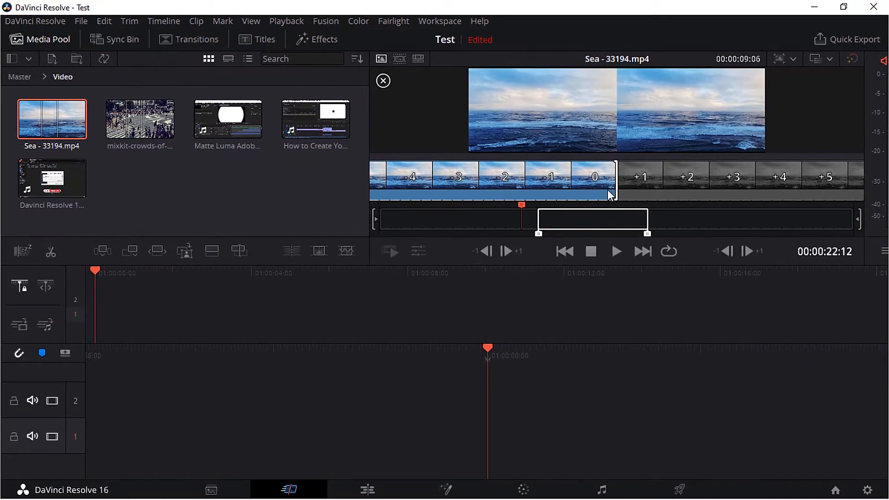
Place the trimmed Sea - 33194.mp4 range on track 1, scrub through it, and remove it from the timeline.
{"action": "left_click_drag", "start_coordinate": [600, 127], "coordinate": [507, 415]}
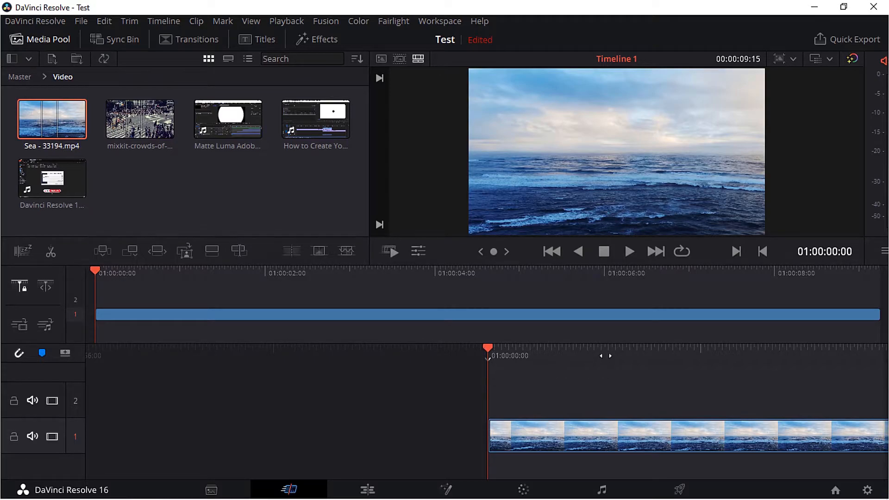
{"action": "left_click_drag", "start_coordinate": [364, 349], "coordinate": [413, 394]}
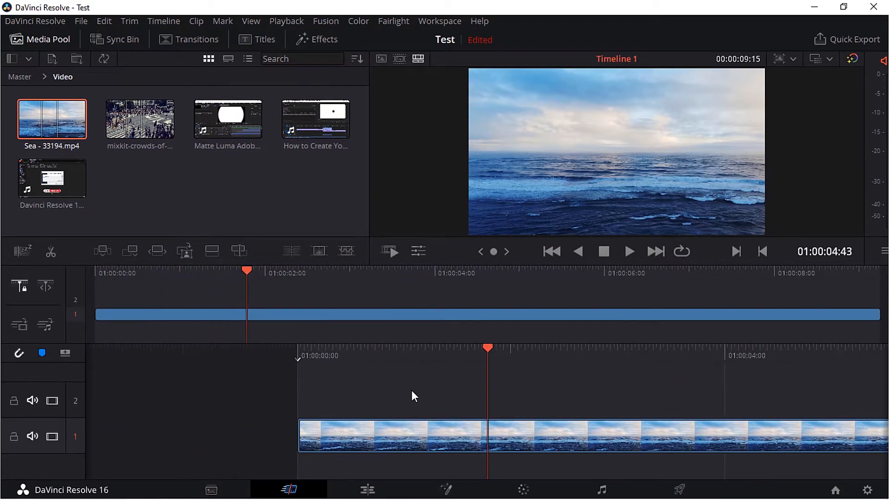
{"action": "left_click", "coordinate": [546, 430]}
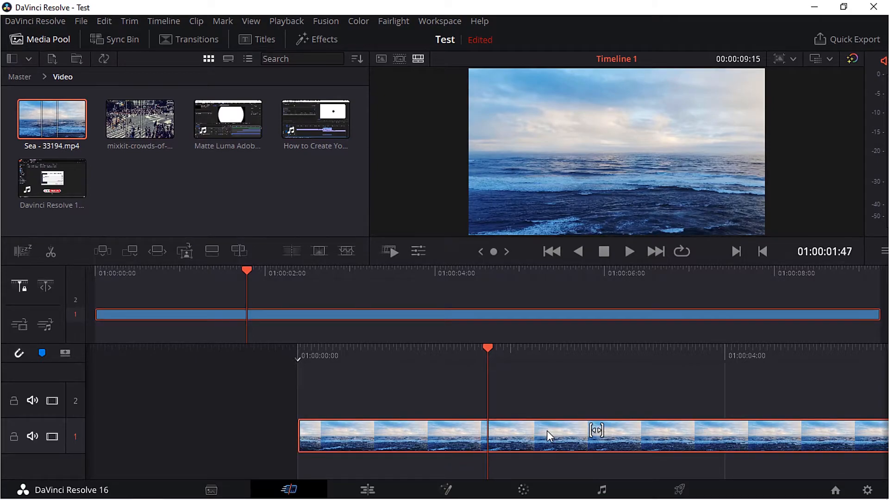
{"action": "key", "text": "Delete"}
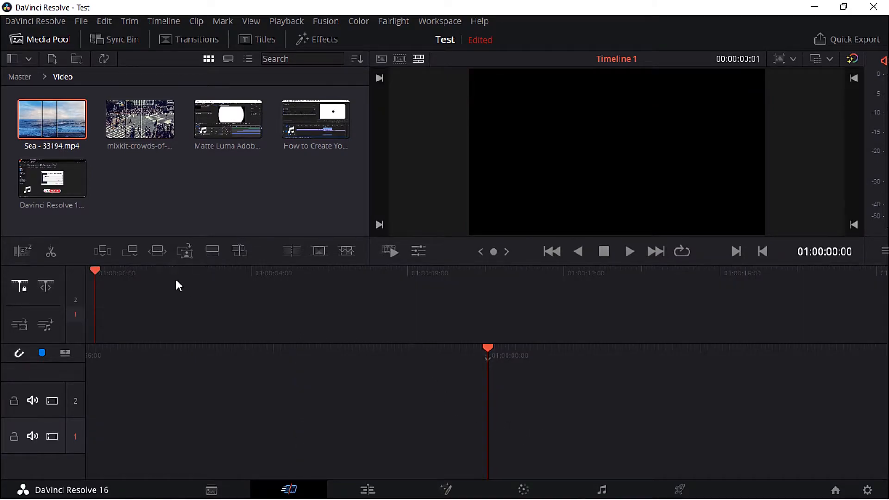
{"action": "left_click", "coordinate": [165, 196]}
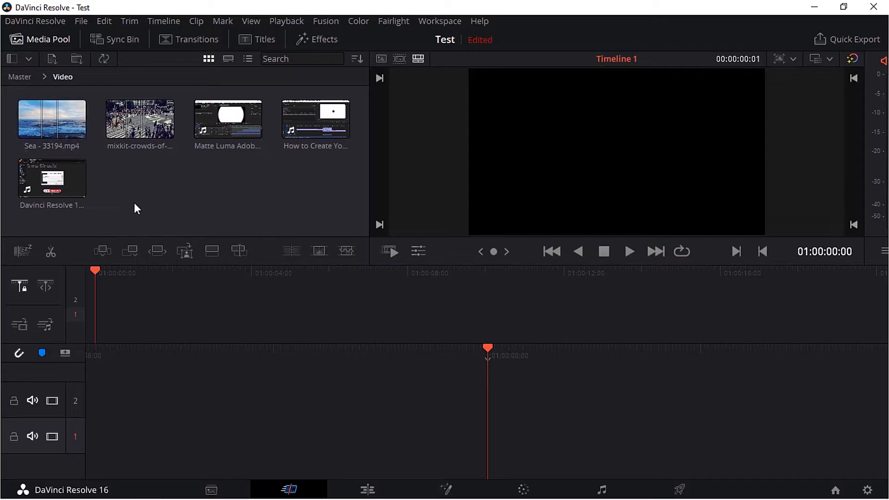
Place two copies of the trimmed Sea - 33194.mp4 range end to end on track 1.
{"action": "left_click", "coordinate": [68, 121]}
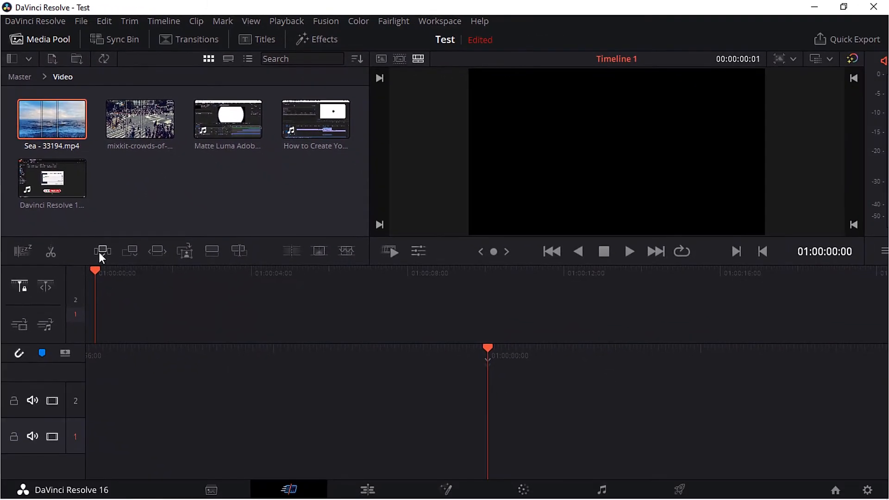
{"action": "left_click", "coordinate": [178, 449]}
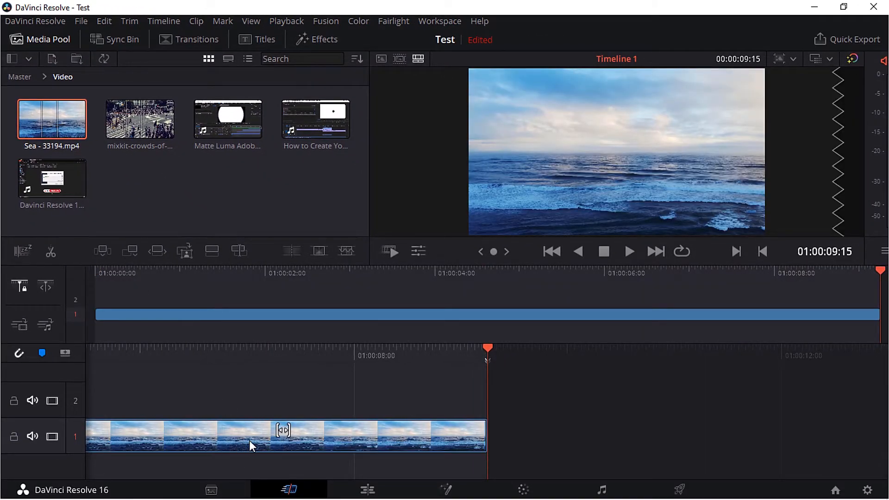
{"action": "left_click_drag", "start_coordinate": [49, 118], "coordinate": [496, 428]}
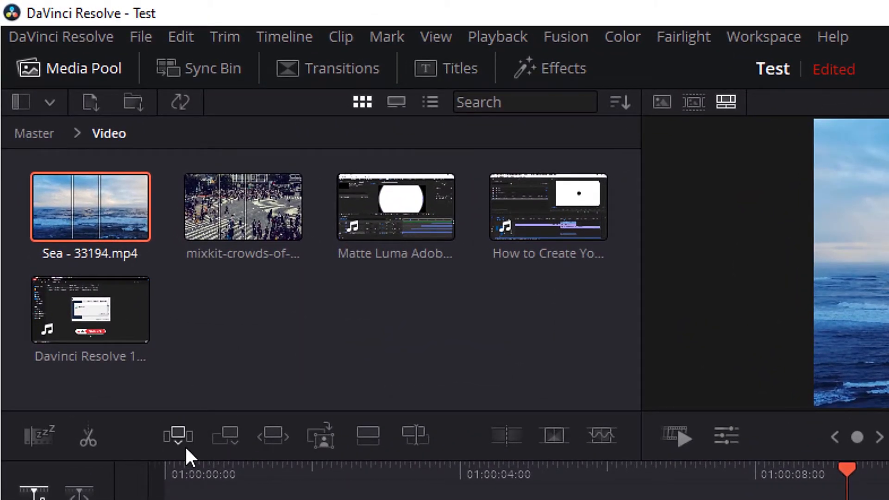
Smart Insert the mixkit crowds clip at the cut between the two Sea clips and scrub past it to check.
{"action": "left_click", "coordinate": [246, 211]}
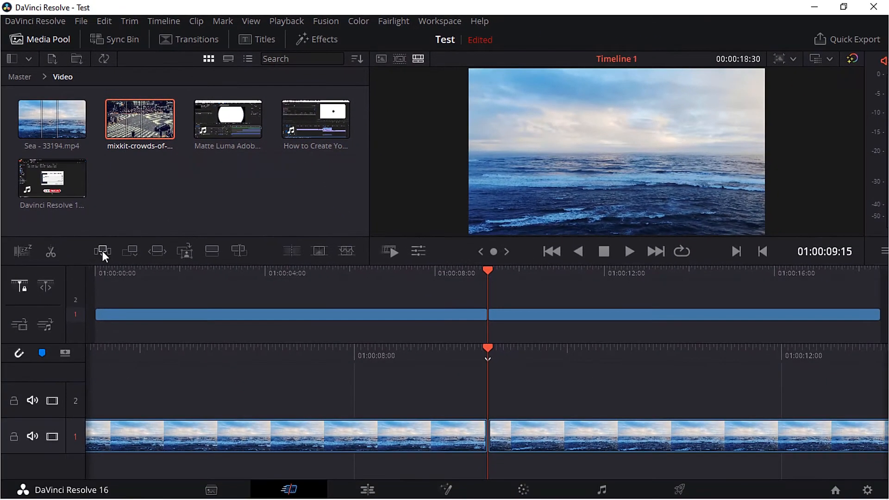
{"action": "left_click", "coordinate": [102, 251]}
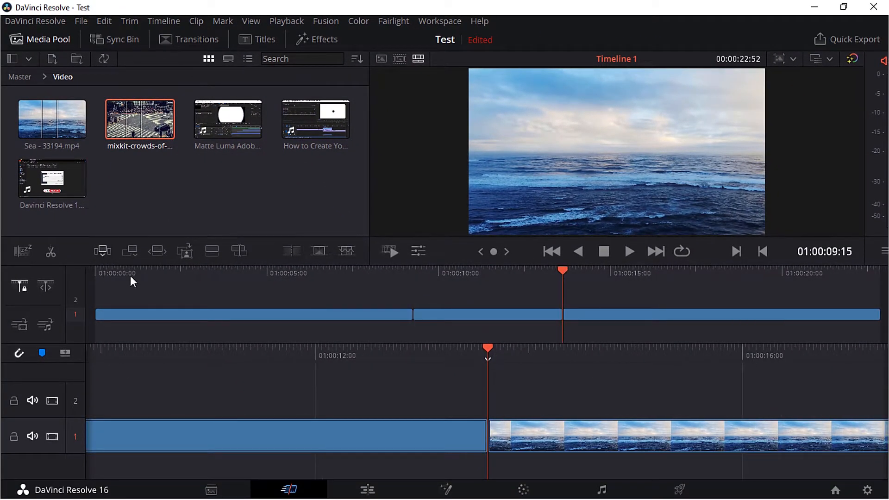
{"action": "left_click_drag", "start_coordinate": [566, 270], "coordinate": [596, 310]}
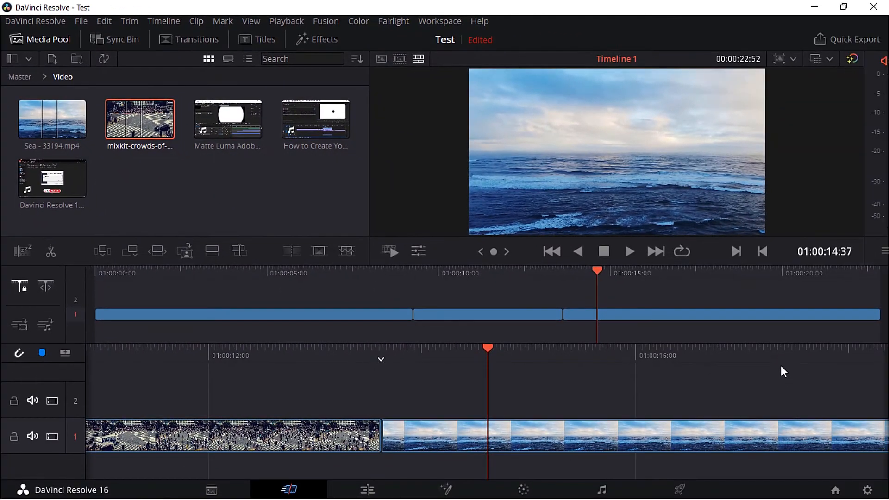
Move the playhead to 01:00:20:33, append the Matte Luma clip to the end of track 1, and select it there.
{"action": "left_click_drag", "start_coordinate": [824, 384], "coordinate": [198, 384]}
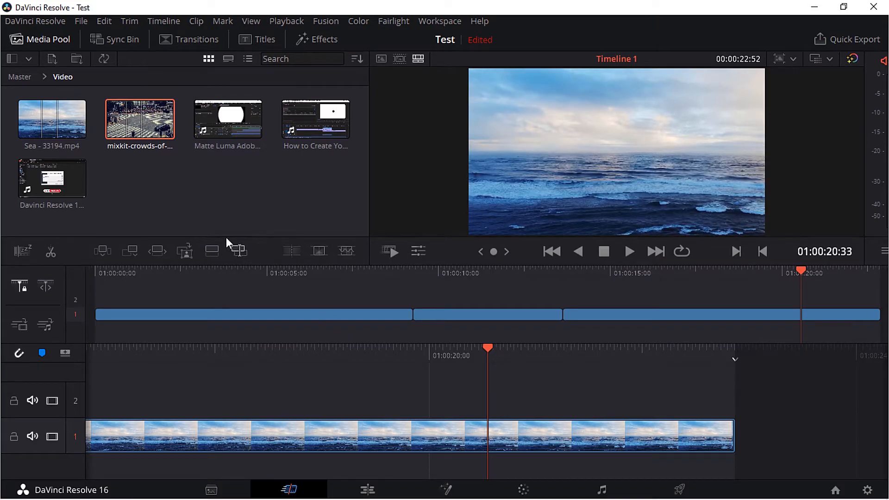
{"action": "left_click", "coordinate": [221, 124]}
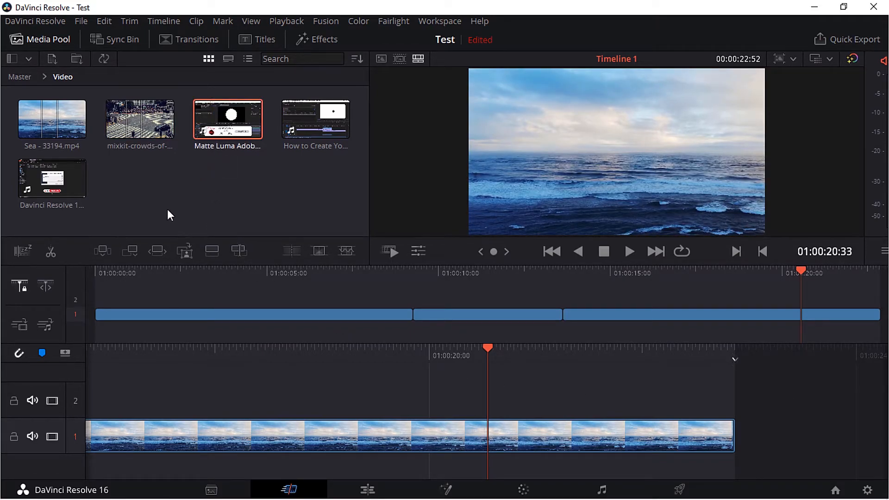
{"action": "left_click", "coordinate": [131, 251]}
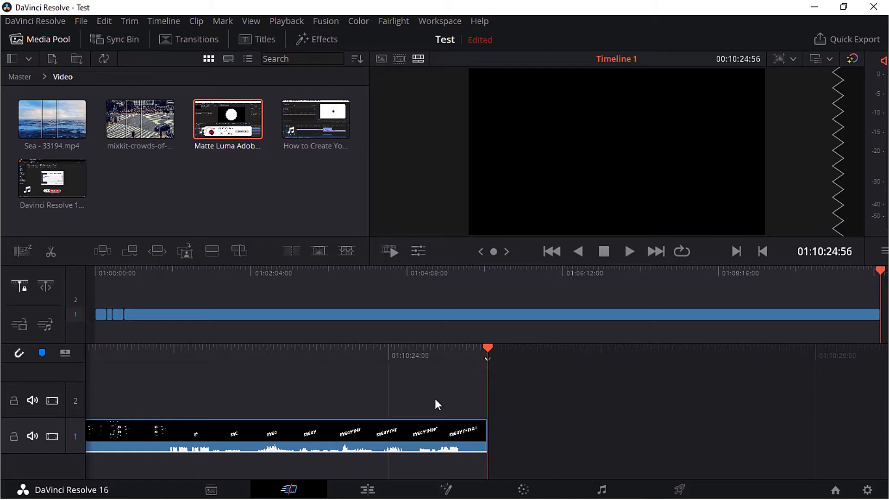
{"action": "left_click", "coordinate": [432, 428]}
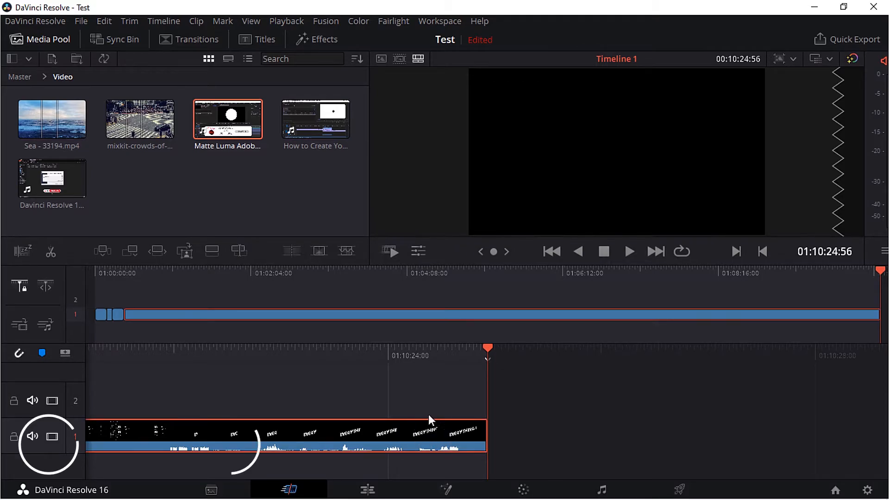
Ripple Overwrite the How to Create clip at the end of track 1 and move the playhead back to about 01:12:14 inside it.
{"action": "left_click", "coordinate": [296, 132]}
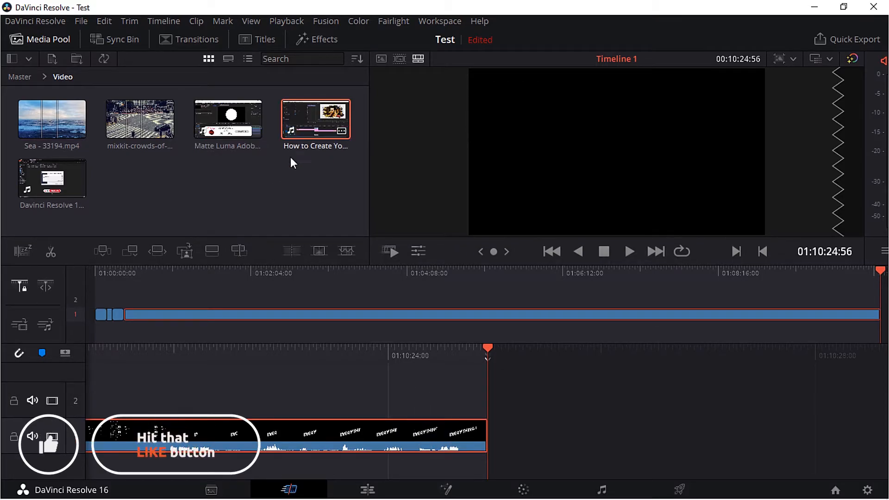
{"action": "left_click", "coordinate": [160, 249]}
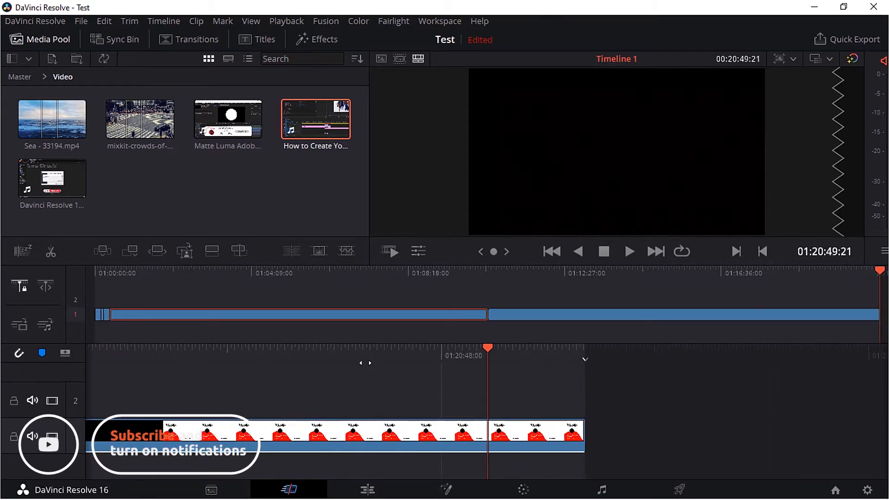
{"action": "scroll", "coordinate": [737, 381], "scroll_direction": "up", "scroll_amount": 5}
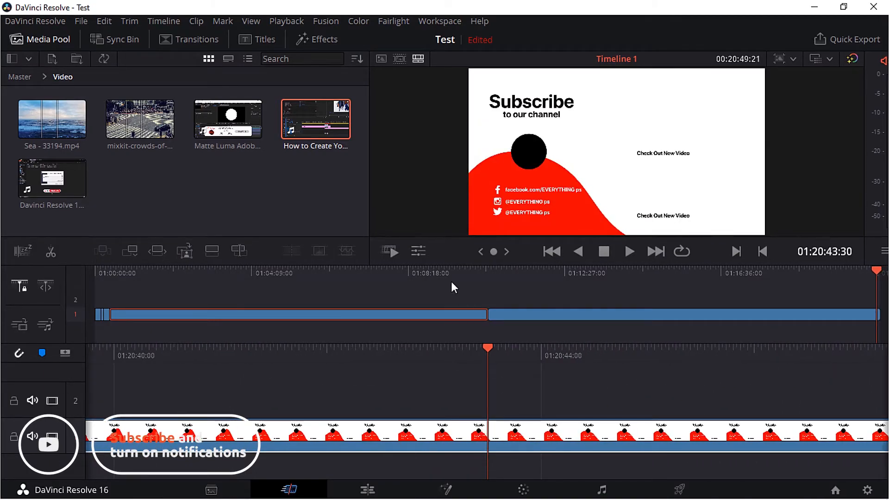
{"action": "left_click_drag", "start_coordinate": [872, 276], "coordinate": [556, 310]}
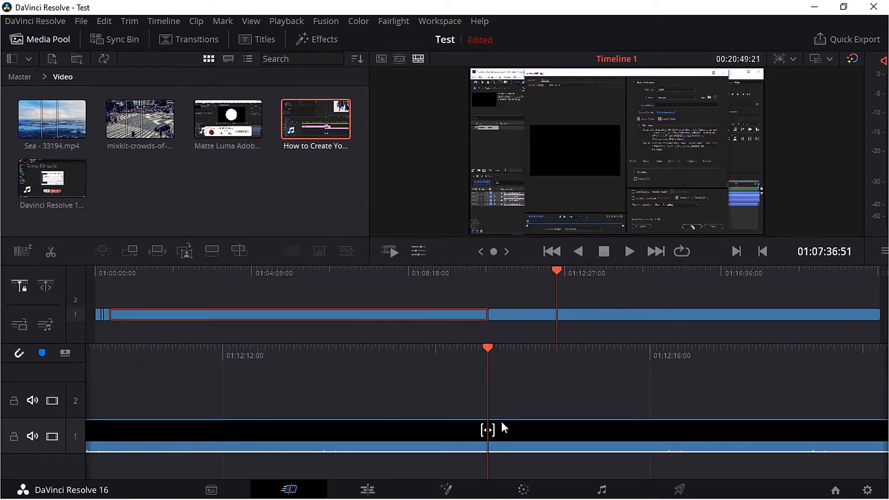
Ripple Overwrite the last clip on track 1 with the Sea - 33194.mp4 clip.
{"action": "left_click", "coordinate": [52, 119]}
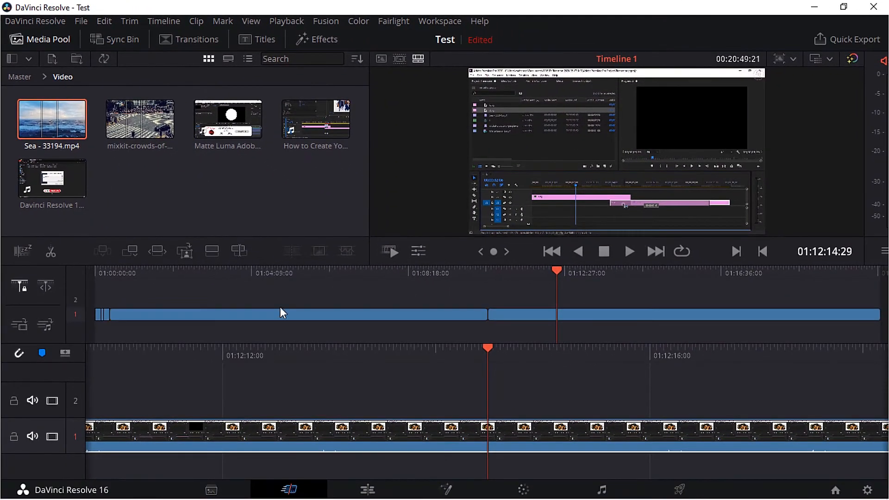
{"action": "left_click", "coordinate": [161, 250]}
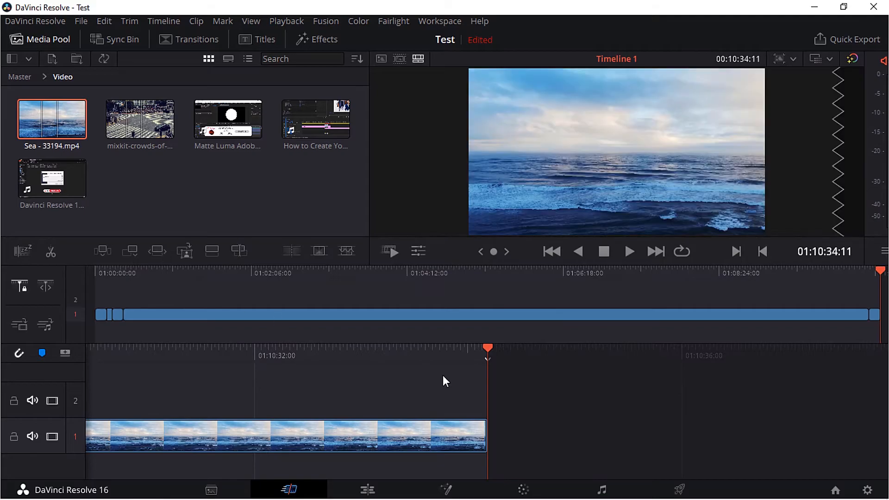
Move the playhead back to about 01:05:49 in the long track 1 clip and add a Close Up of it on track 2.
{"action": "left_click_drag", "start_coordinate": [214, 359], "coordinate": [750, 387]}
{"action": "left_click_drag", "start_coordinate": [874, 271], "coordinate": [527, 366]}
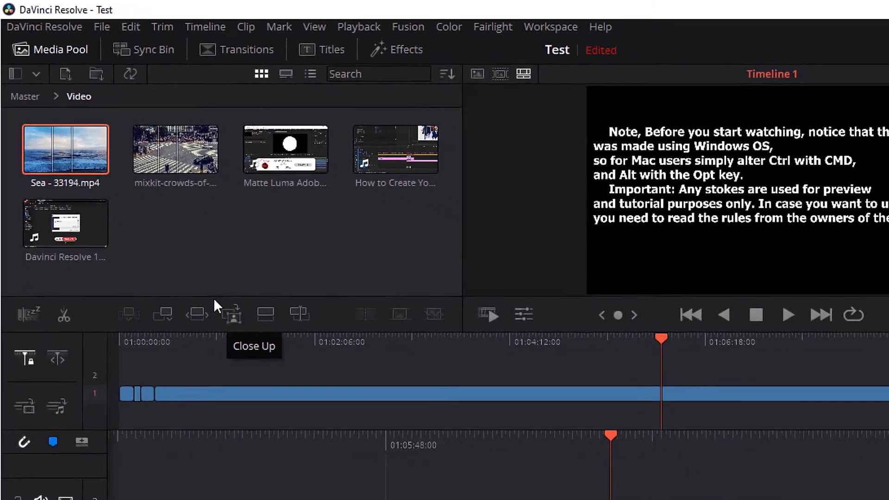
{"action": "left_click", "coordinate": [206, 184]}
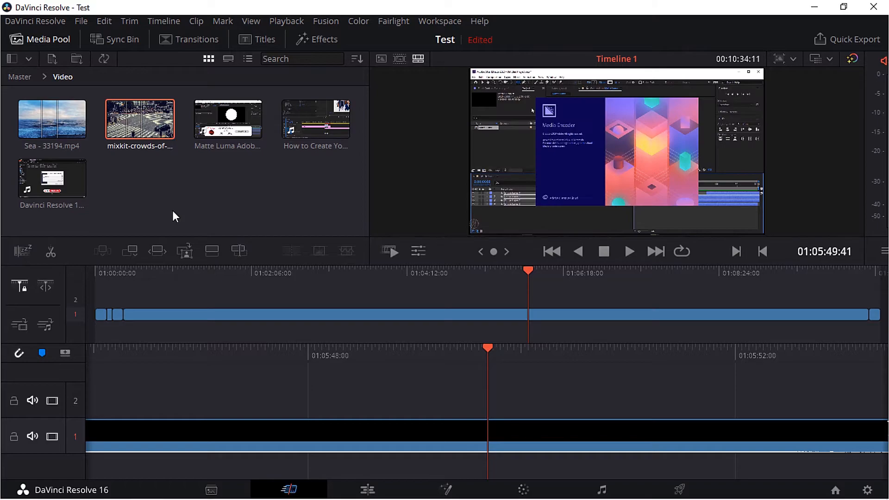
{"action": "left_click", "coordinate": [184, 252]}
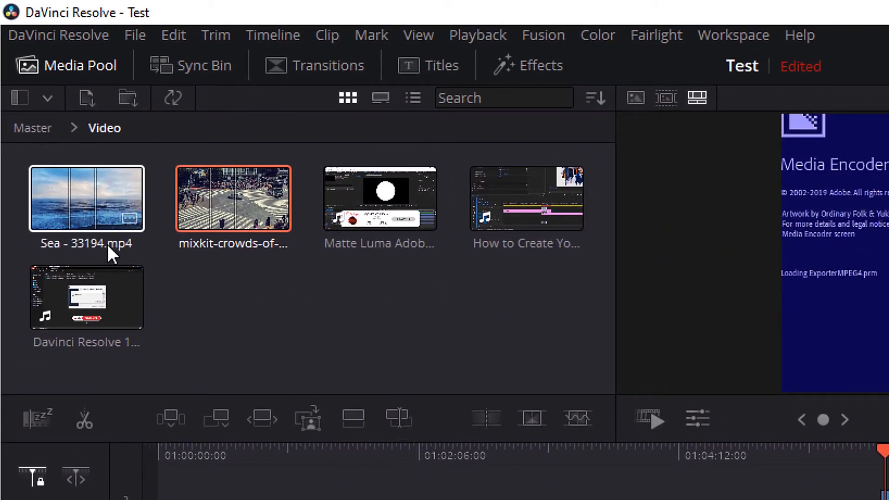
Place the Sea - 33194.mp4 clip on top at the playhead over the close-up, and scrub back through the stacked clips to check.
{"action": "left_click", "coordinate": [98, 216]}
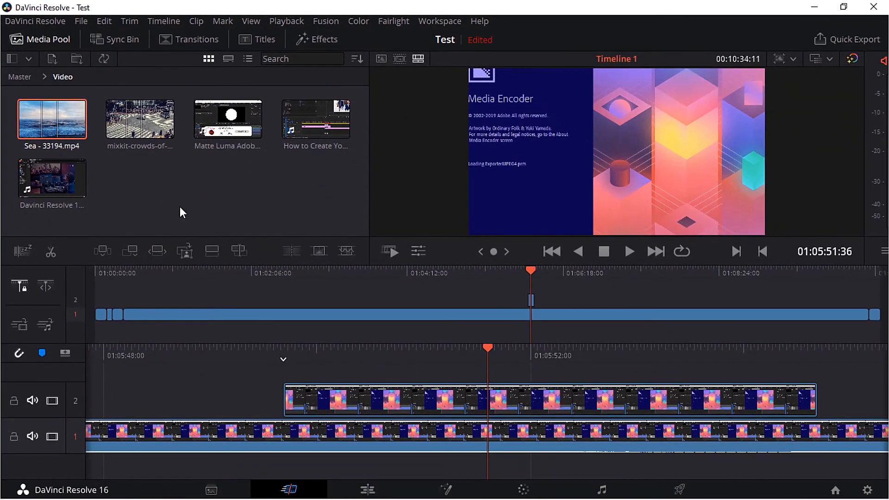
{"action": "left_click", "coordinate": [214, 254]}
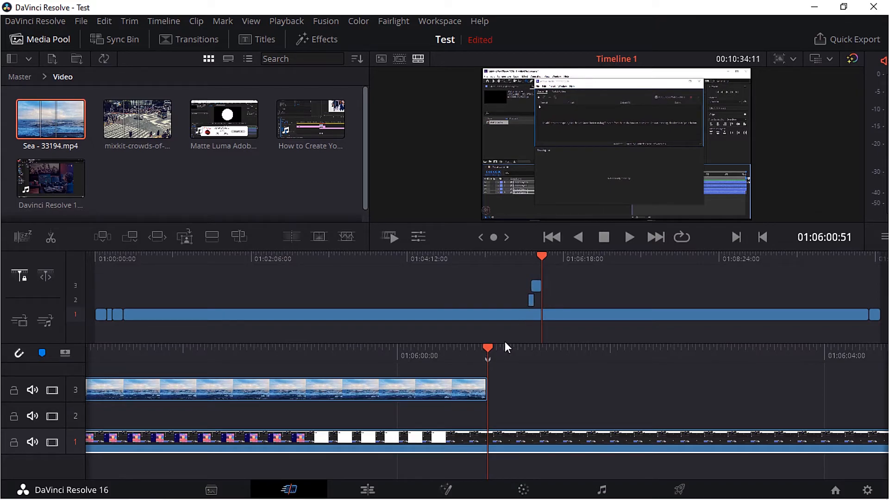
{"action": "left_click_drag", "start_coordinate": [337, 358], "coordinate": [775, 362]}
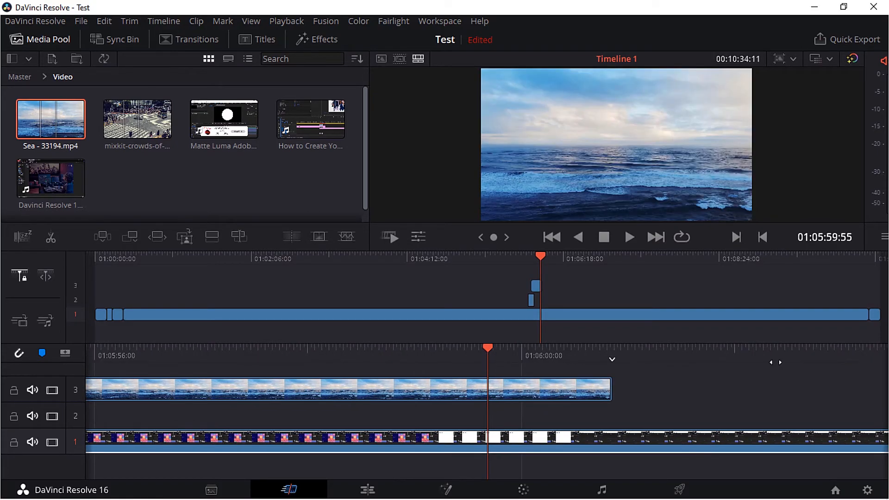
{"action": "left_click_drag", "start_coordinate": [612, 359], "coordinate": [386, 359]}
{"action": "left_click_drag", "start_coordinate": [306, 357], "coordinate": [540, 358]}
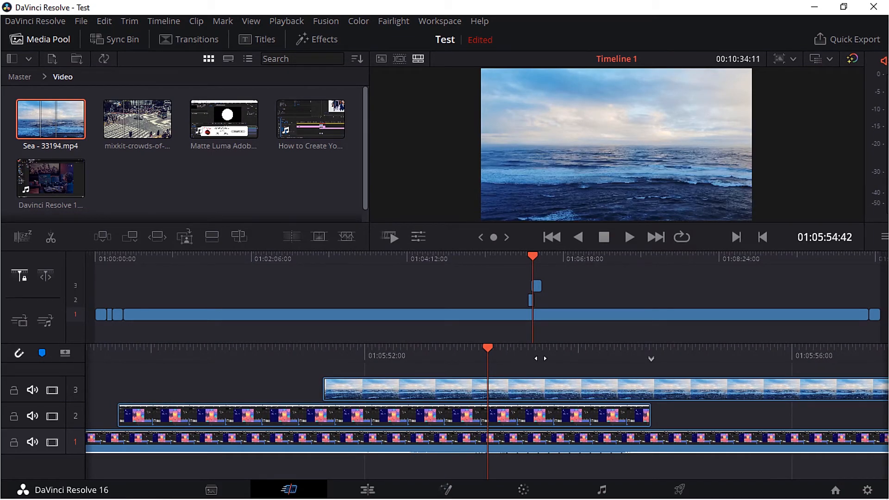